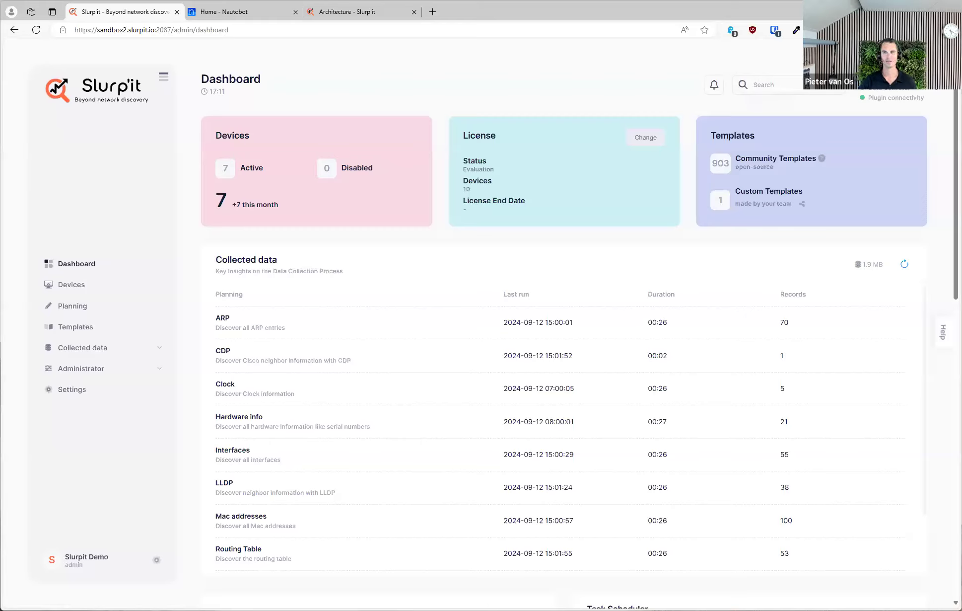
Review the dashboard's community template source and the sharing request for custom templates, and dismiss it without sharing.
{"action": "mouse_move", "coordinate": [900, 95]}
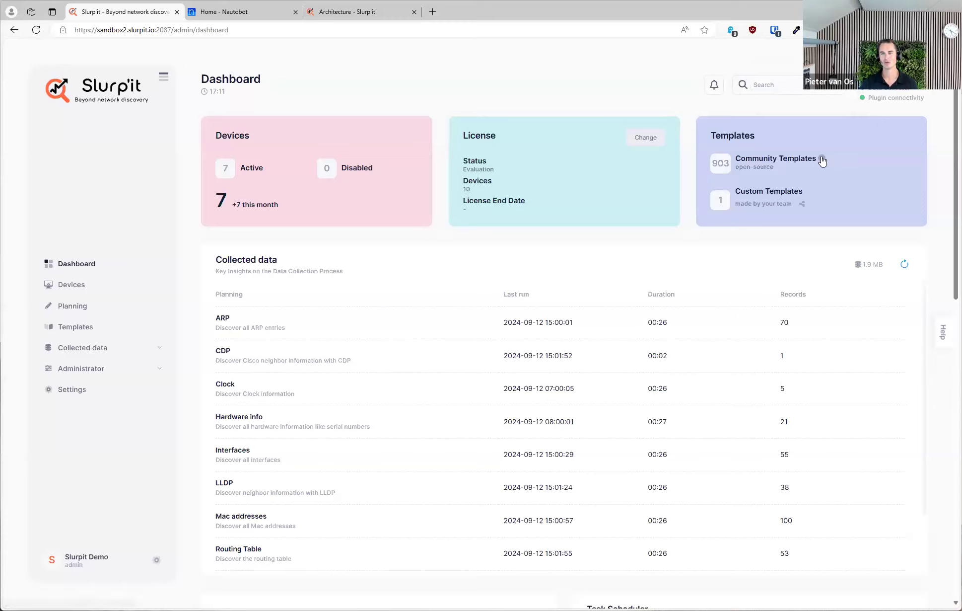
{"action": "mouse_move", "coordinate": [822, 159]}
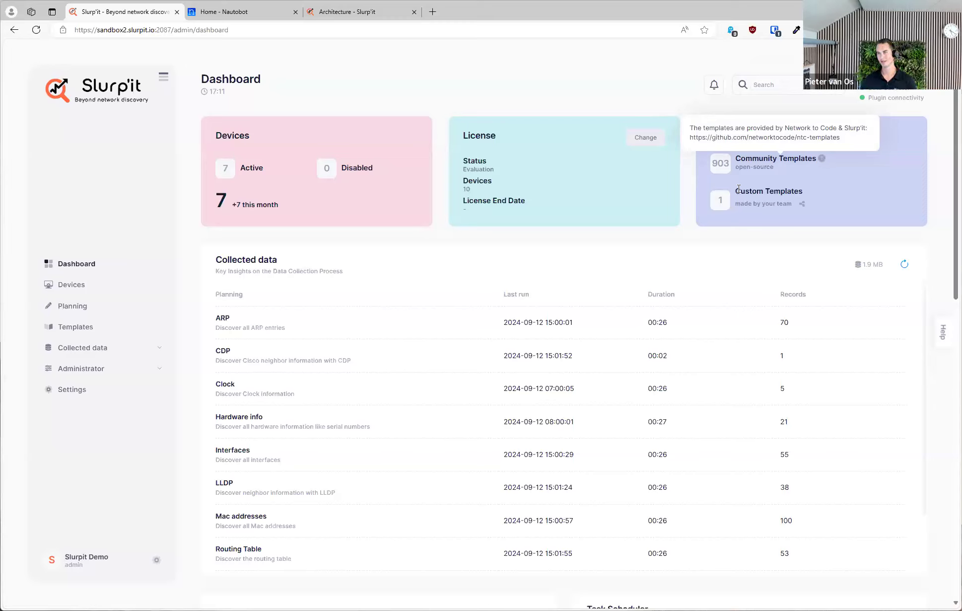
{"action": "left_click", "coordinate": [803, 205]}
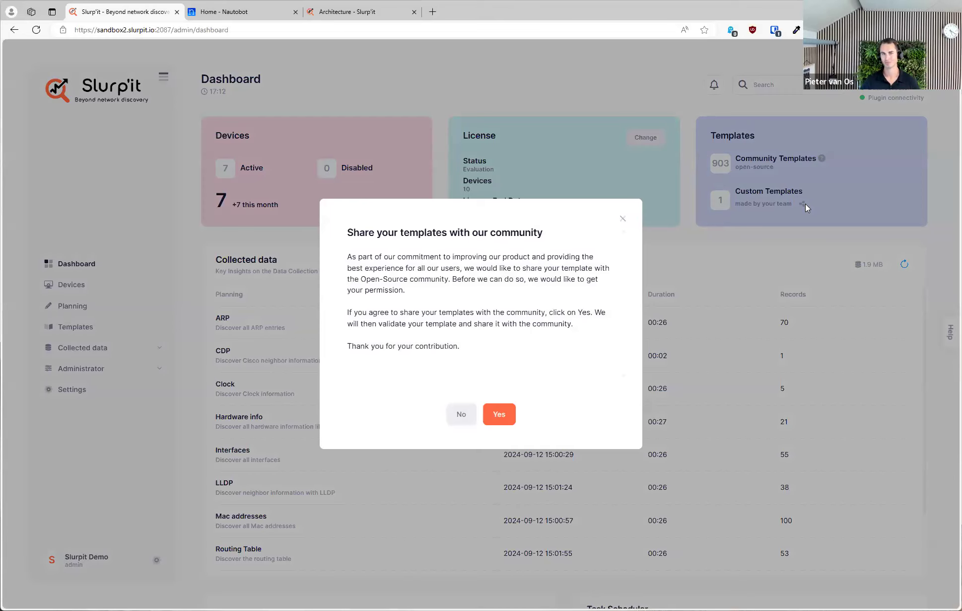
{"action": "left_click", "coordinate": [622, 219]}
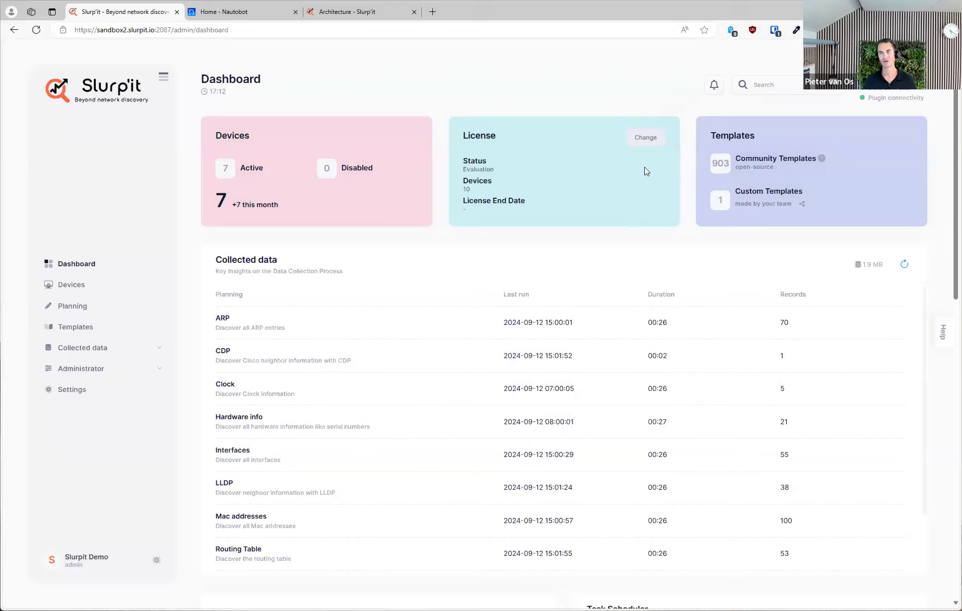
Check the import options for devices and view the Finder configuration of the Device Finder.
{"action": "left_click", "coordinate": [72, 286]}
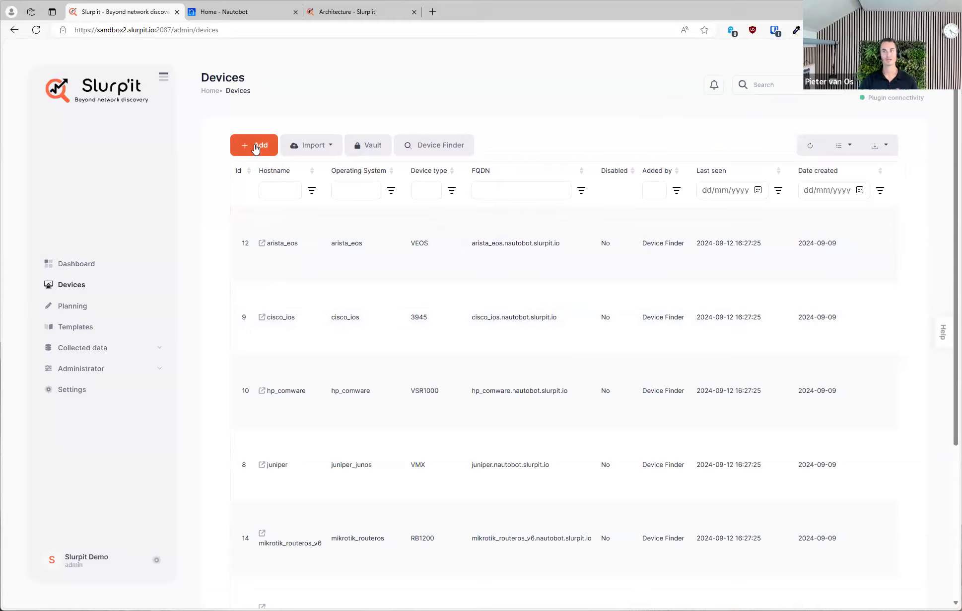
{"action": "left_click", "coordinate": [309, 145]}
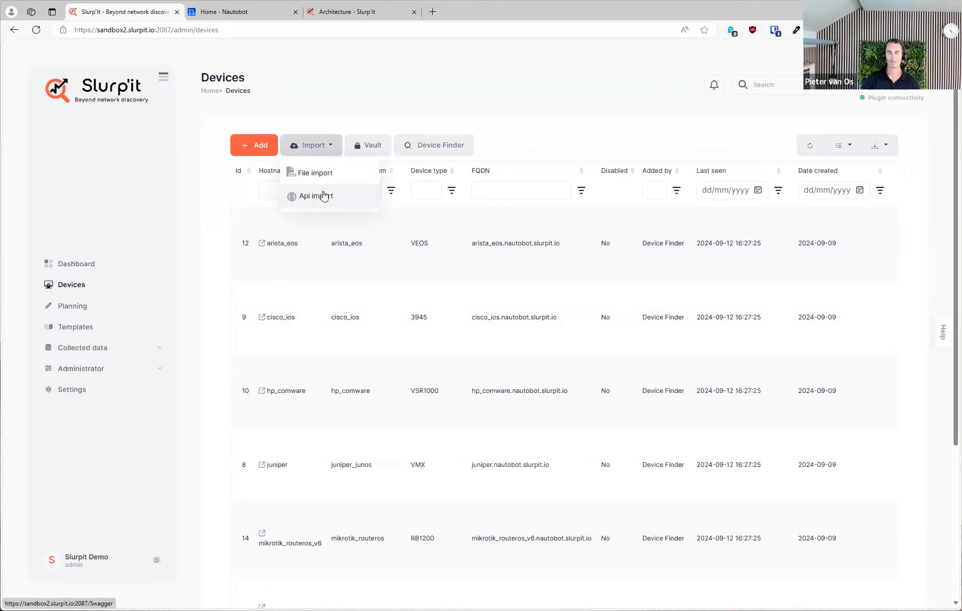
{"action": "left_click", "coordinate": [465, 149]}
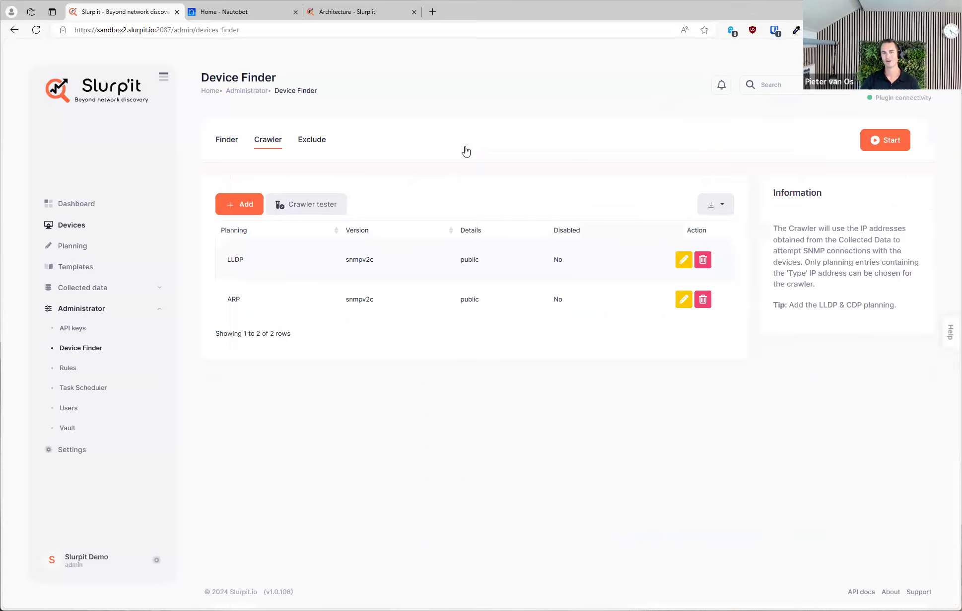
{"action": "left_click", "coordinate": [221, 141]}
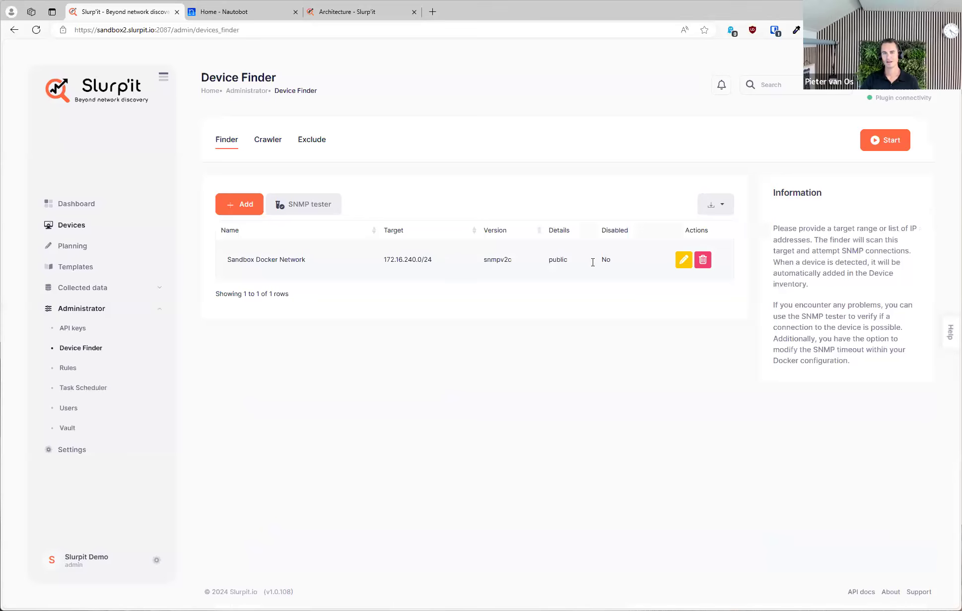
Inspect the snmpv3 credential fields of the Sandbox Docker Network finder entry and close it without saving.
{"action": "left_click", "coordinate": [683, 262]}
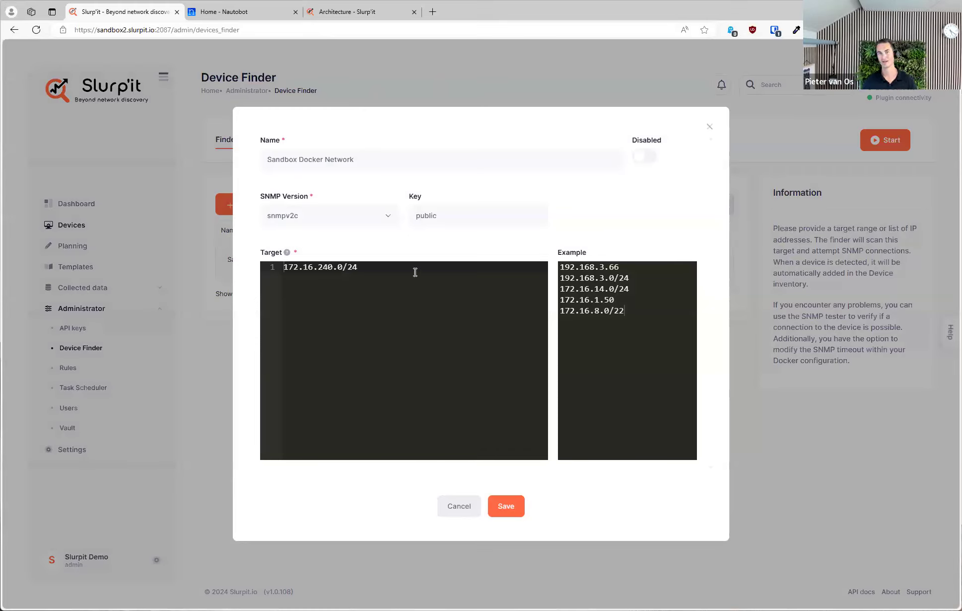
{"action": "left_click", "coordinate": [309, 217]}
{"action": "left_click", "coordinate": [307, 258]}
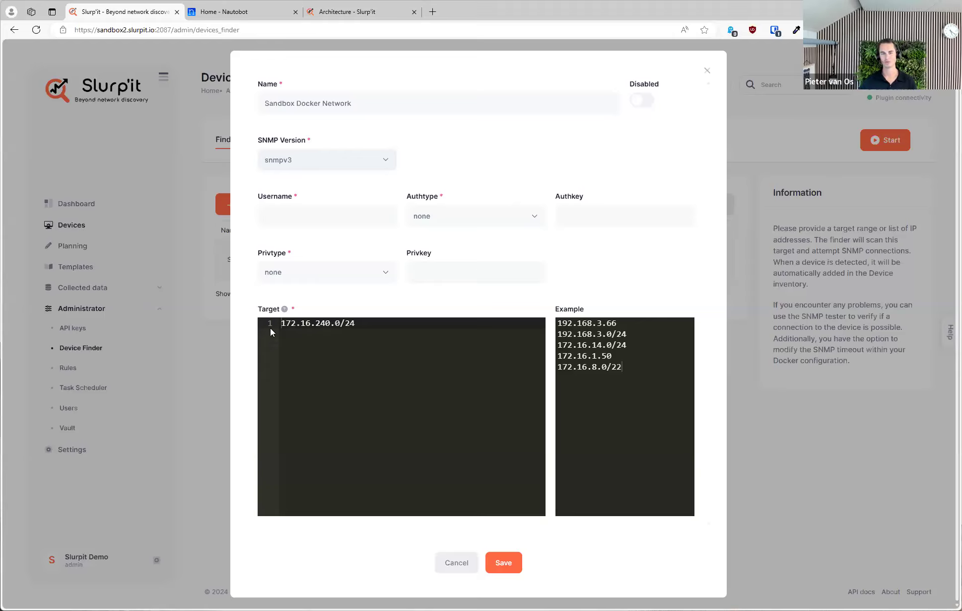
{"action": "left_click", "coordinate": [465, 567]}
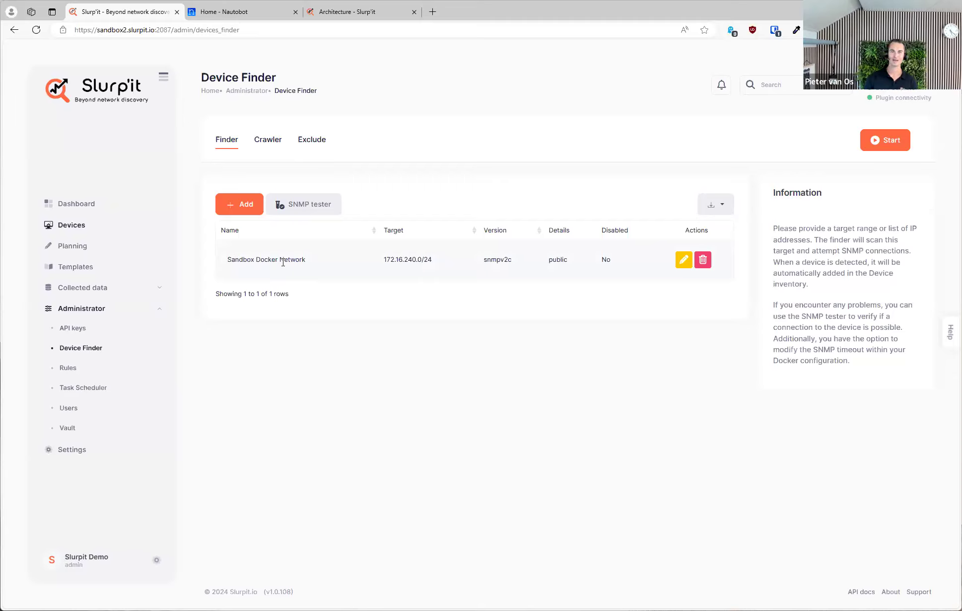
Test the Device Finder's crawler to view the IP addresses it would crawl, and close the result.
{"action": "left_click", "coordinate": [116, 288]}
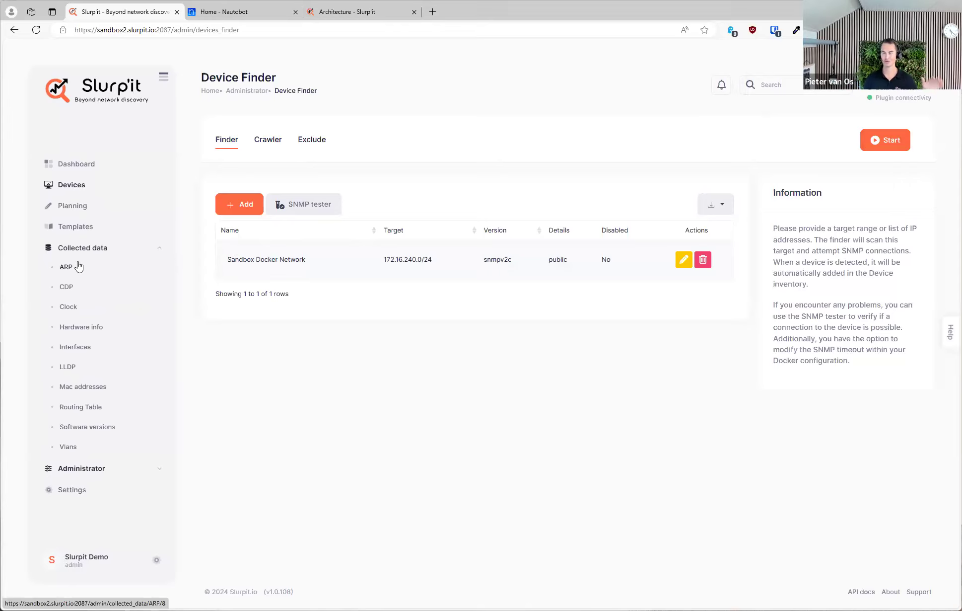
{"action": "left_click", "coordinate": [272, 145]}
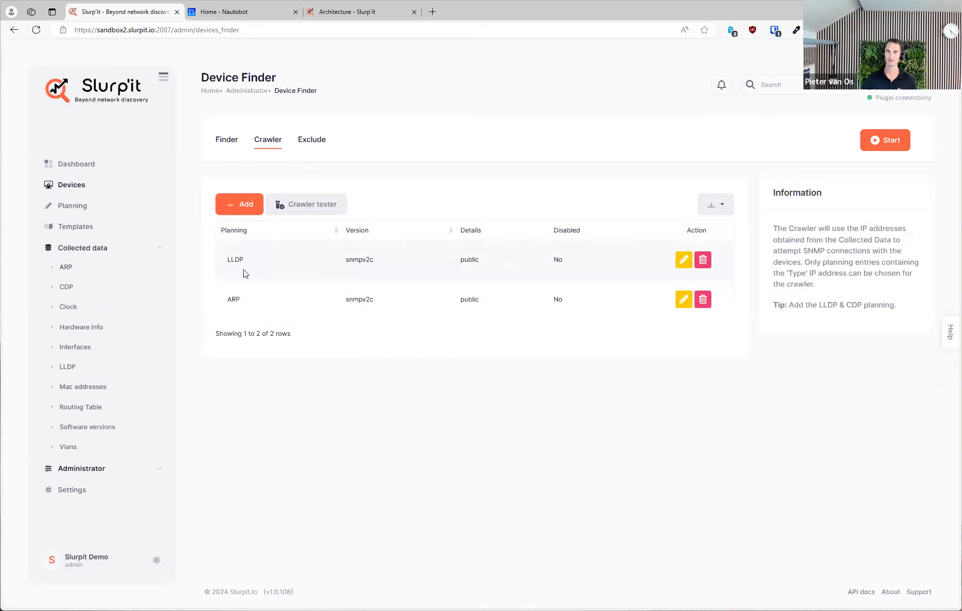
{"action": "left_click", "coordinate": [318, 211]}
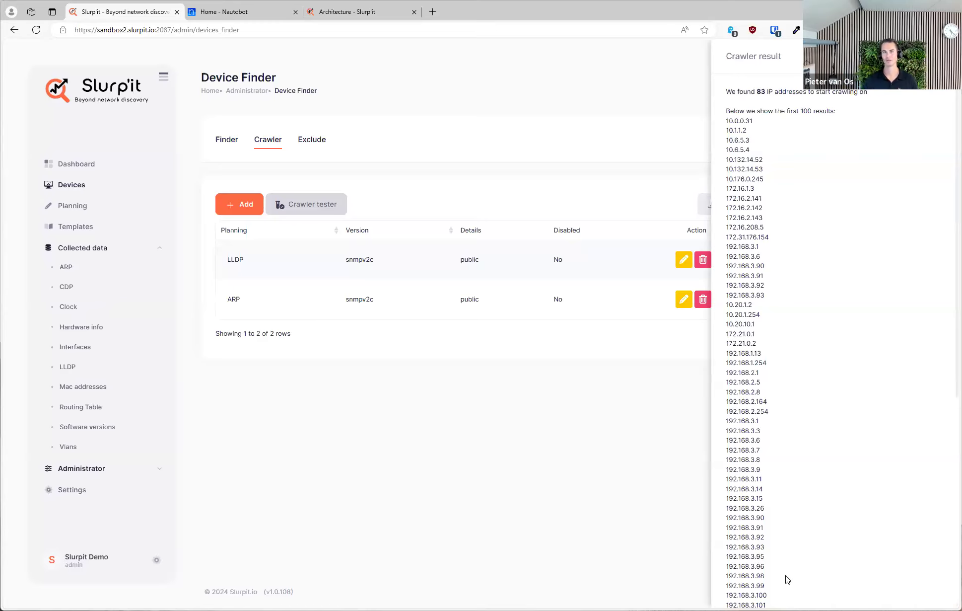
{"action": "key", "text": "Escape"}
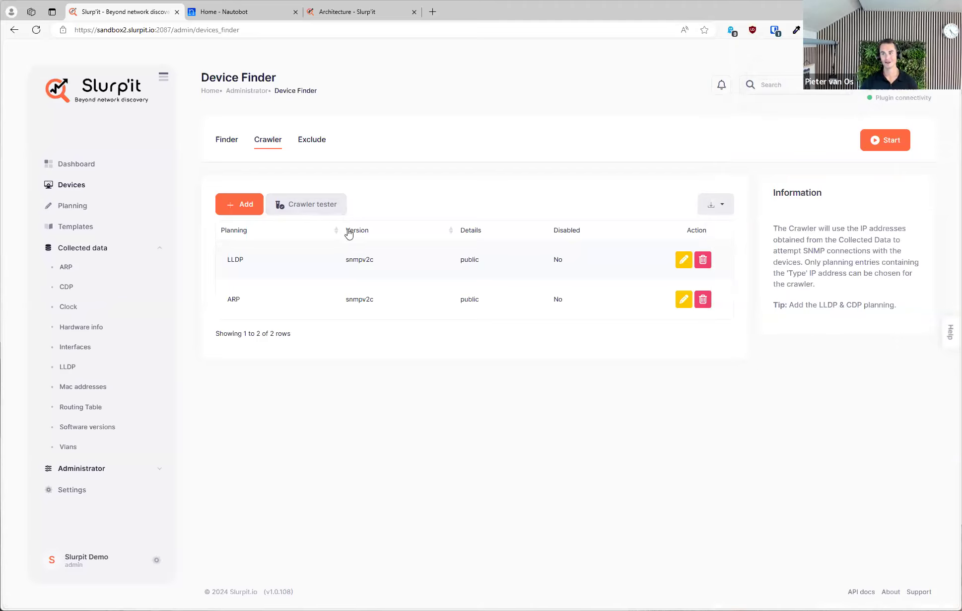
Examine the name, data retention and schedule settings of the ARP planning without saving changes.
{"action": "left_click", "coordinate": [76, 212]}
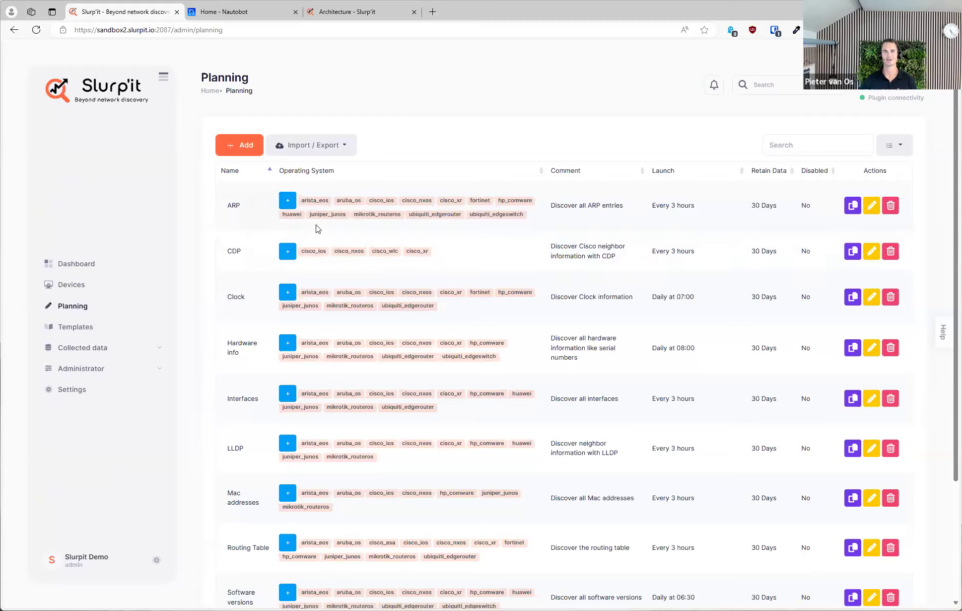
{"action": "left_click", "coordinate": [872, 206]}
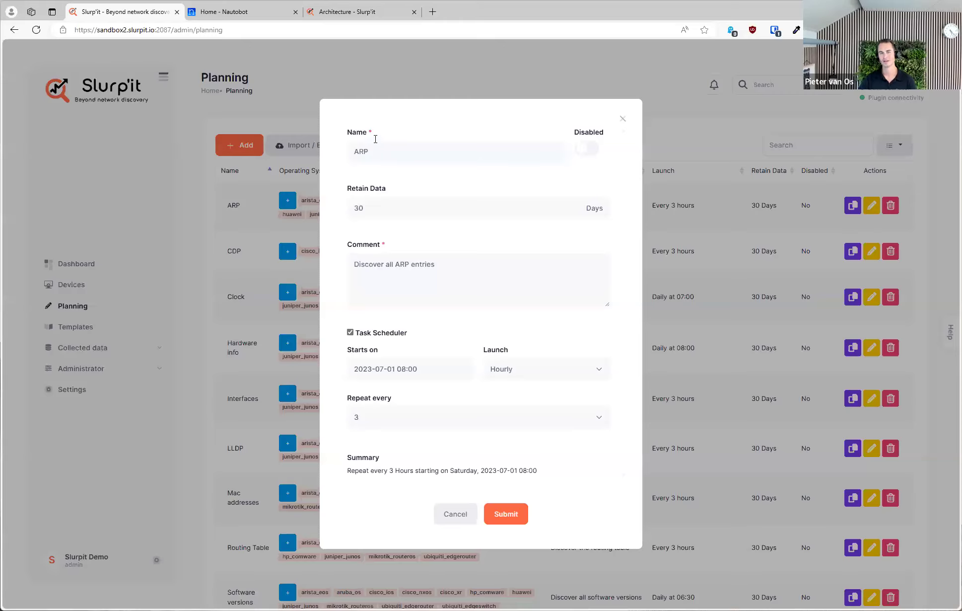
{"action": "left_click_drag", "start_coordinate": [369, 152], "coordinate": [354, 152]}
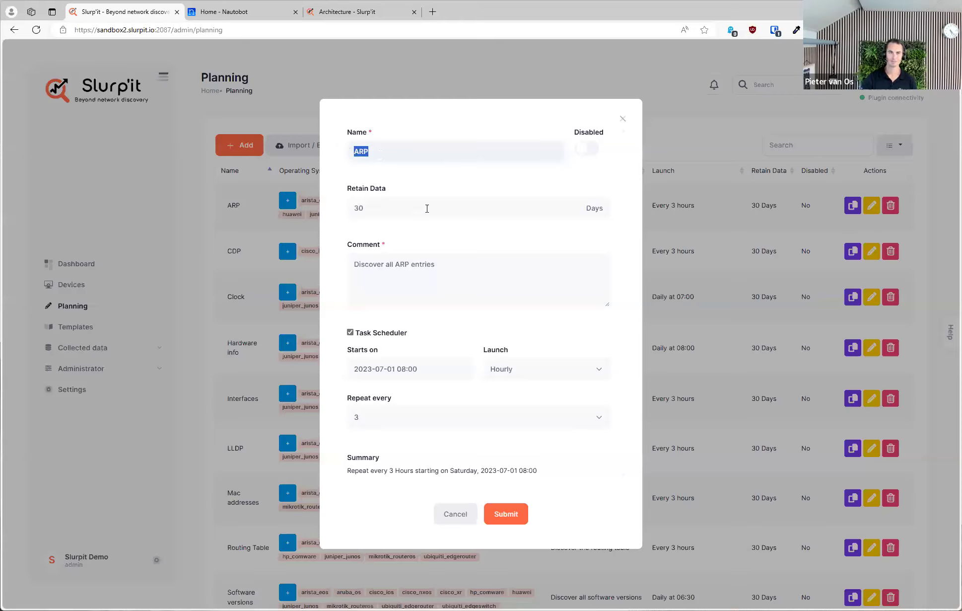
{"action": "left_click_drag", "start_coordinate": [400, 213], "coordinate": [348, 209]}
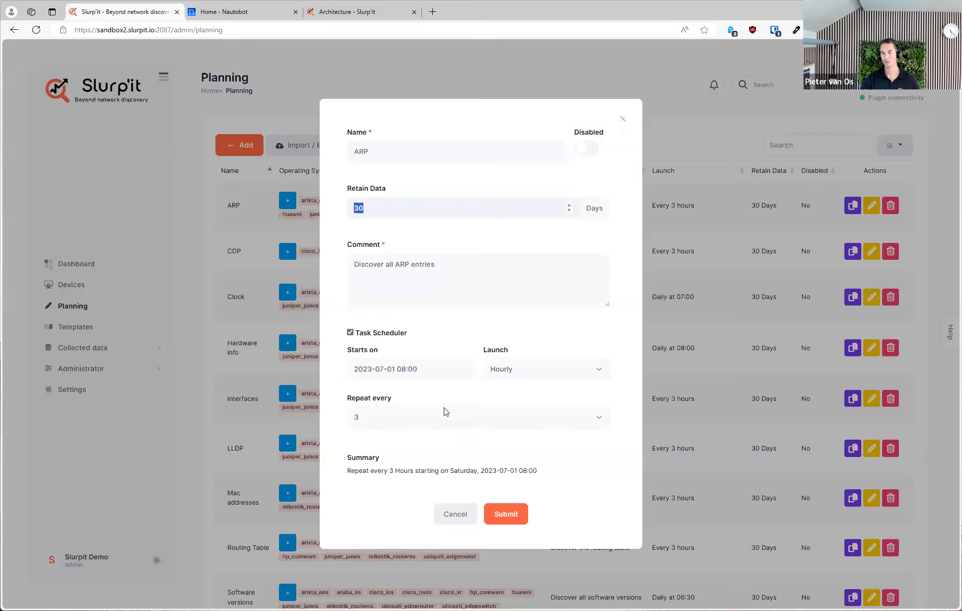
{"action": "left_click", "coordinate": [455, 514]}
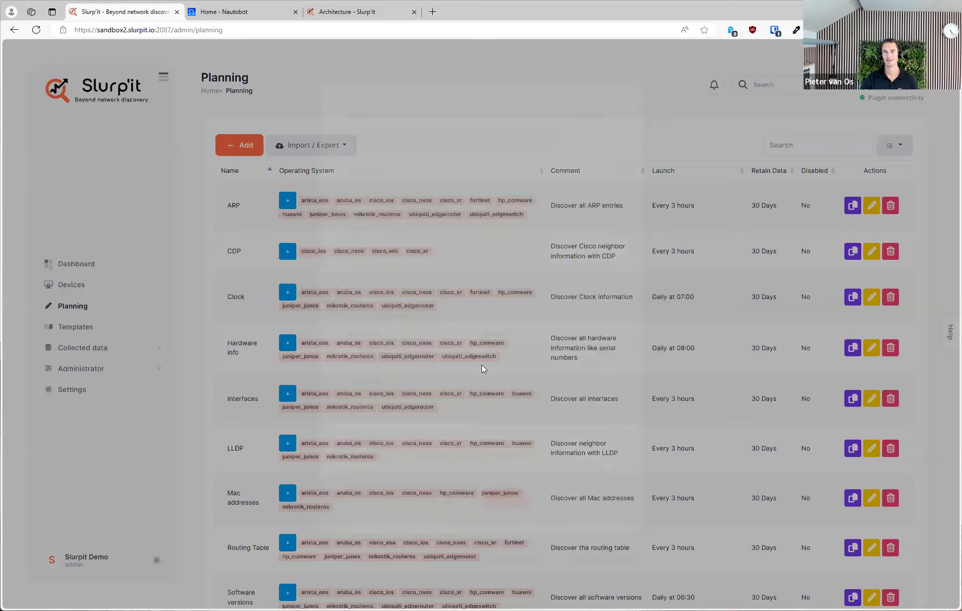
Review the full list of plannings with their operating systems and compare it with the collected data categories.
{"action": "scroll", "coordinate": [507, 338], "scroll_direction": "down", "scroll_amount": 1}
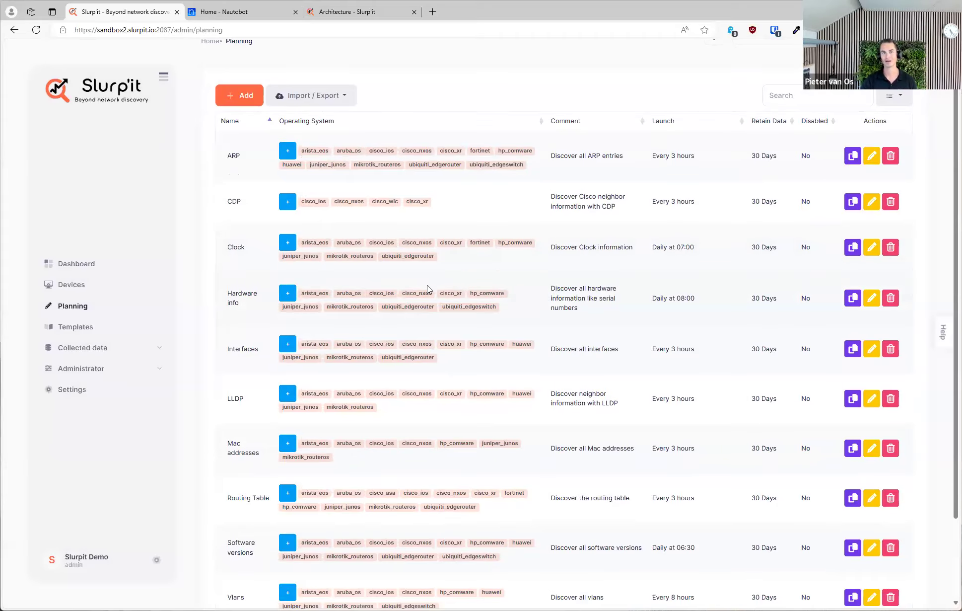
{"action": "scroll", "coordinate": [425, 298], "scroll_direction": "down", "scroll_amount": 2}
{"action": "left_click", "coordinate": [112, 348]}
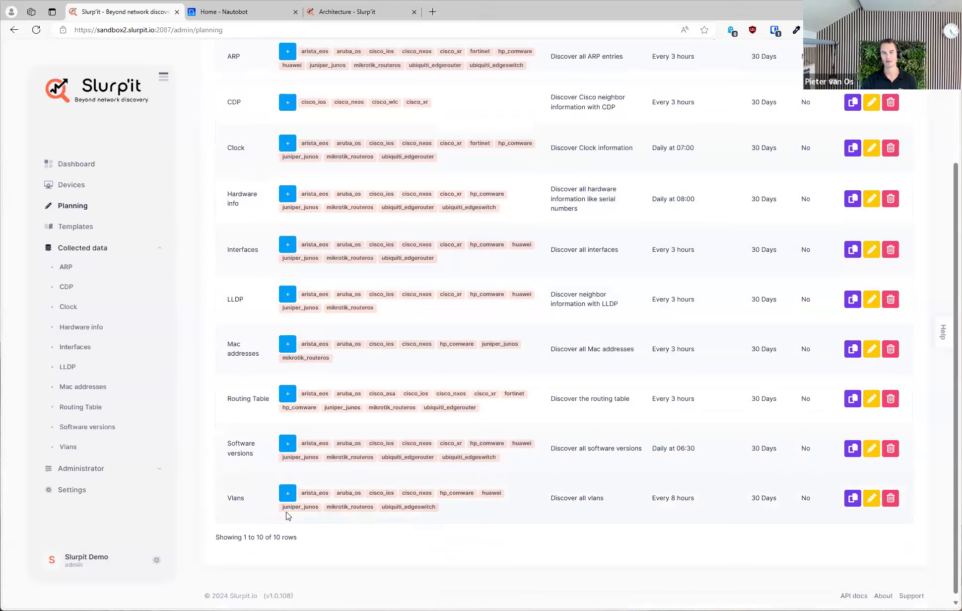
{"action": "left_click_drag", "start_coordinate": [286, 541], "coordinate": [231, 534]}
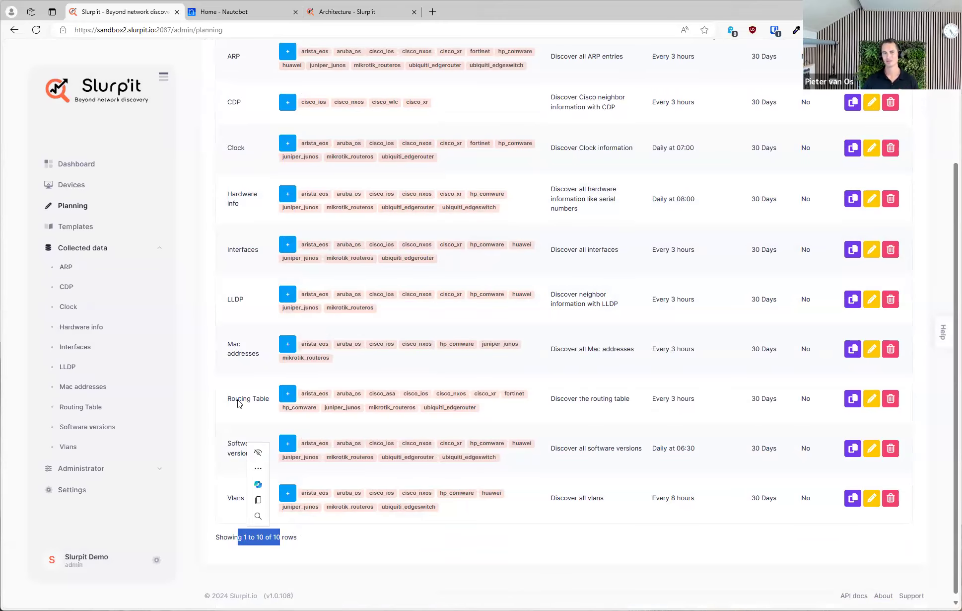
{"action": "scroll", "coordinate": [234, 531], "scroll_direction": "up", "scroll_amount": 3}
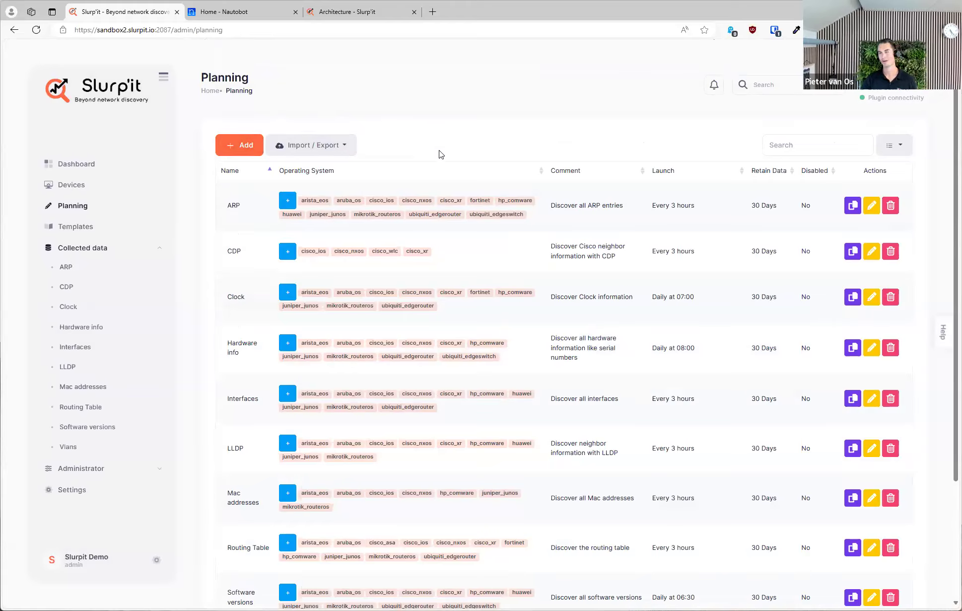
{"action": "scroll", "coordinate": [311, 351], "scroll_direction": "down", "scroll_amount": 1}
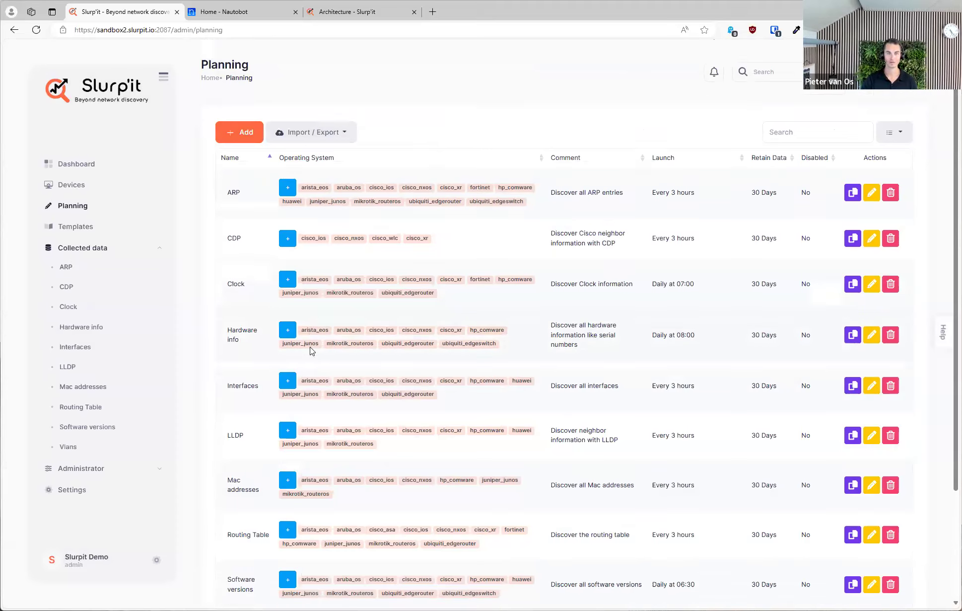
{"action": "scroll", "coordinate": [310, 449], "scroll_direction": "down", "scroll_amount": 3}
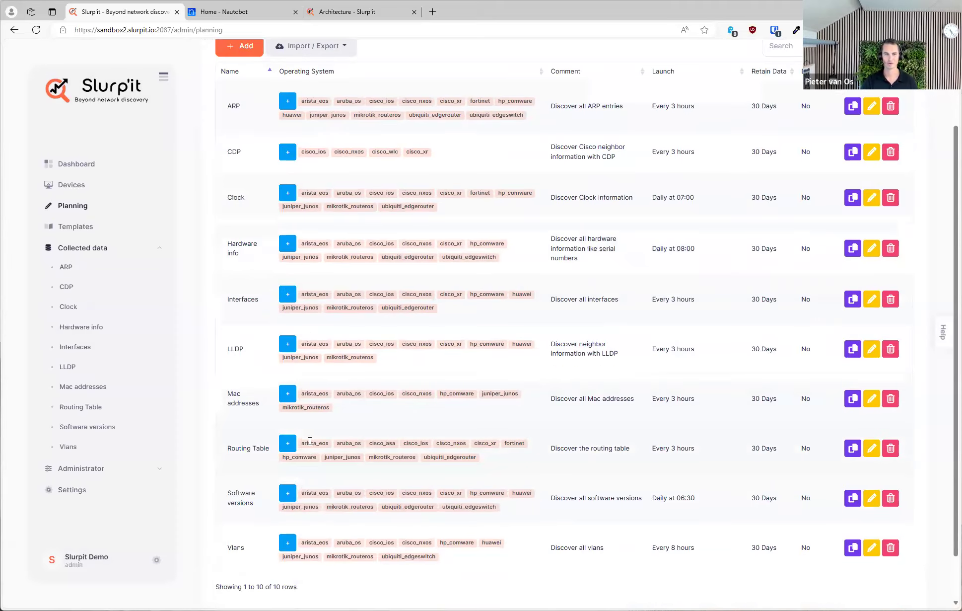
{"action": "scroll", "coordinate": [263, 319], "scroll_direction": "up", "scroll_amount": 2}
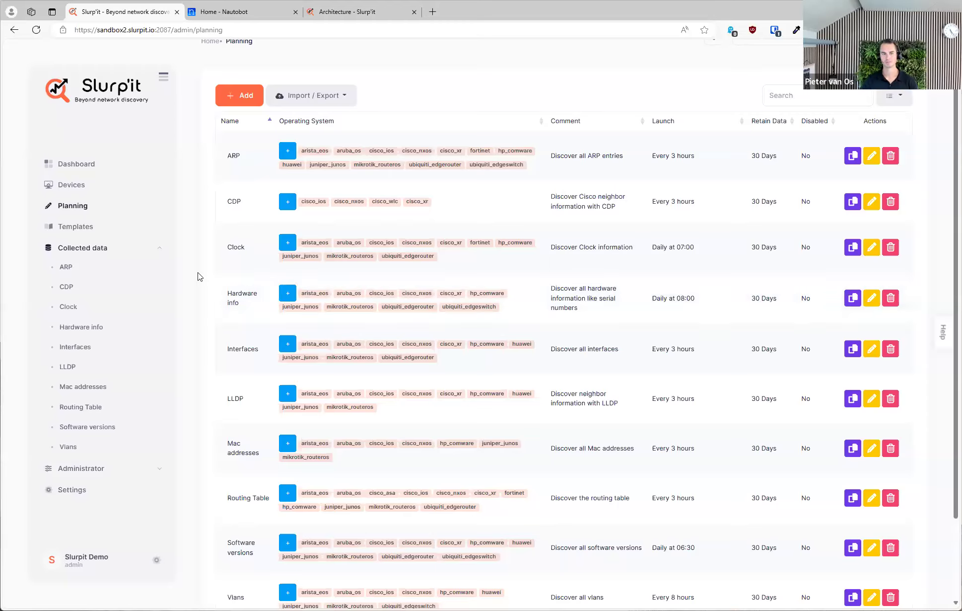
Examine the ARP planning's operating systems, templates, commands and report columns, and return to the planning list.
{"action": "left_click", "coordinate": [287, 155]}
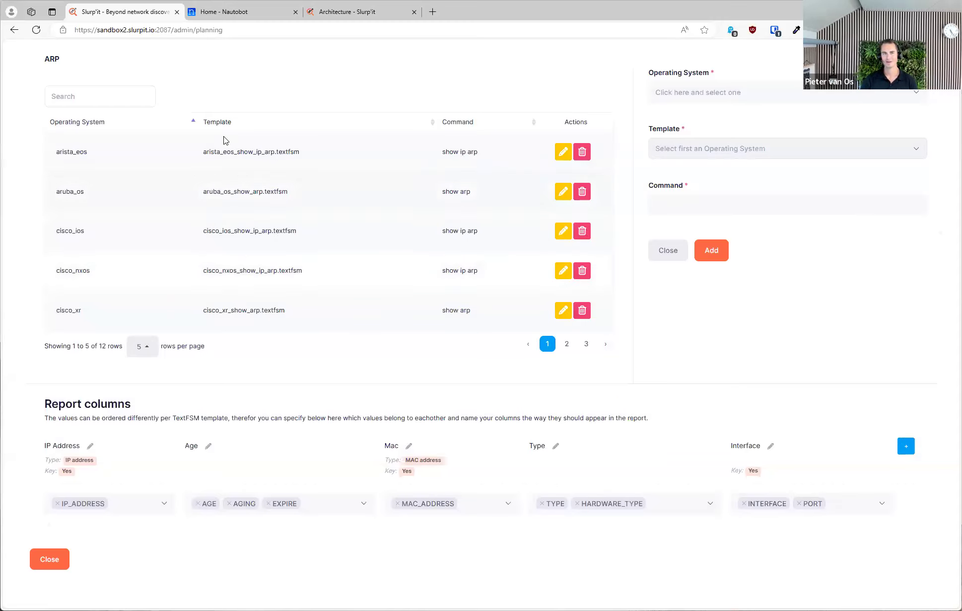
{"action": "left_click", "coordinate": [699, 99]}
{"action": "left_click", "coordinate": [591, 65]}
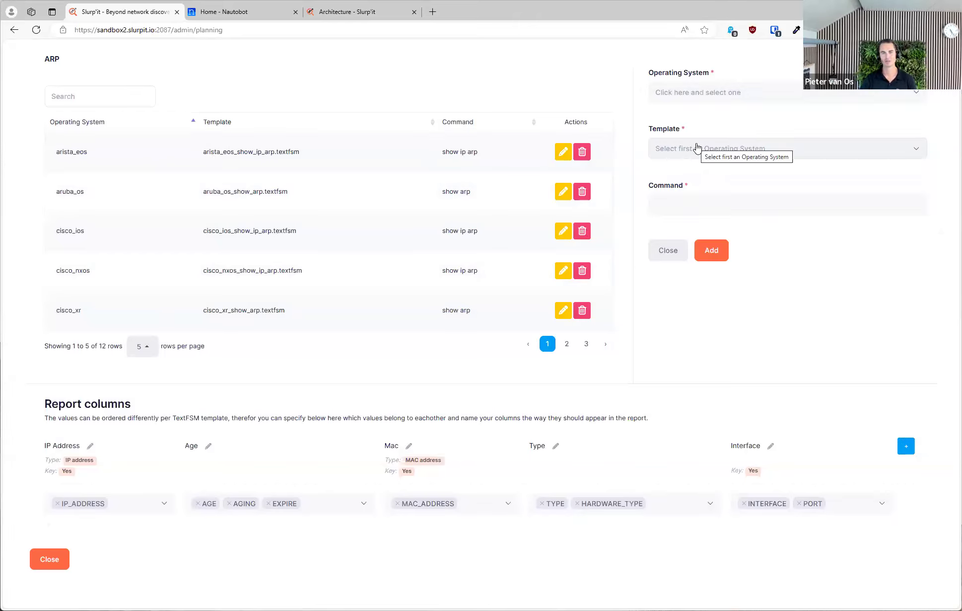
{"action": "left_click_drag", "start_coordinate": [441, 156], "coordinate": [487, 158]}
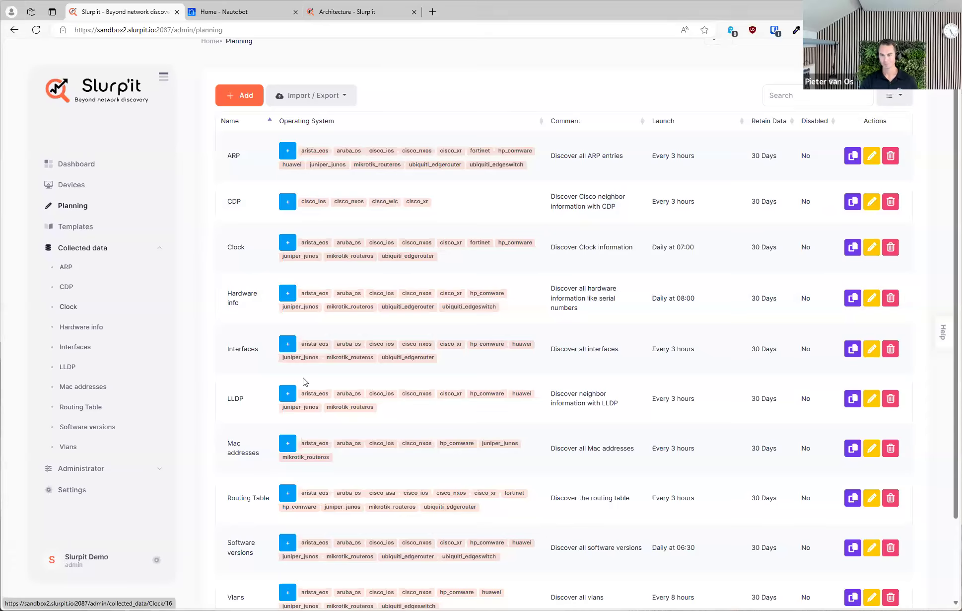
Filter the templates by operating system cisco_ios and command arp.
{"action": "left_click", "coordinate": [80, 227]}
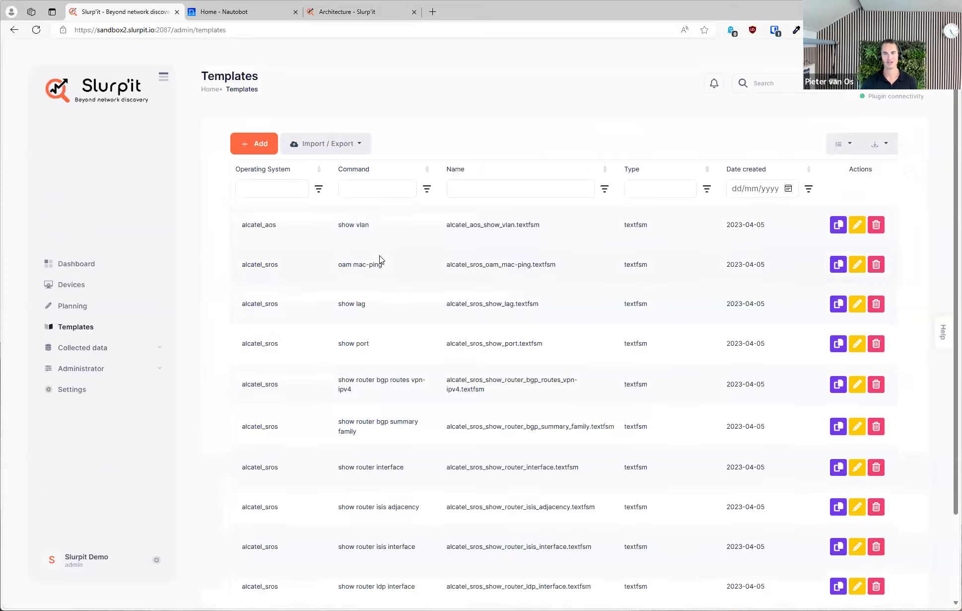
{"action": "scroll", "coordinate": [432, 348], "scroll_direction": "down", "scroll_amount": 2}
{"action": "scroll", "coordinate": [313, 494], "scroll_direction": "up", "scroll_amount": 2}
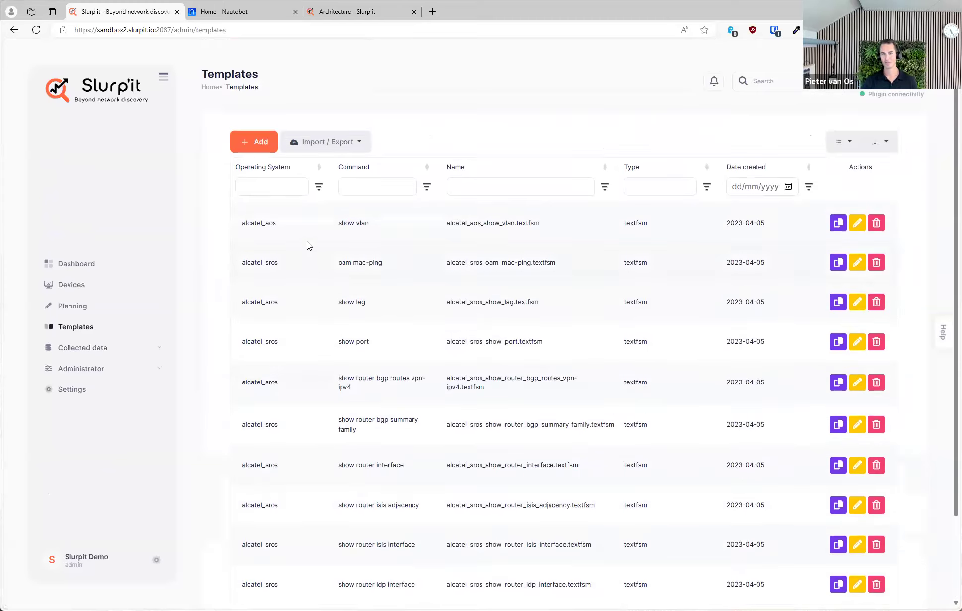
{"action": "left_click", "coordinate": [290, 184]}
{"action": "type", "text": "cisco"}
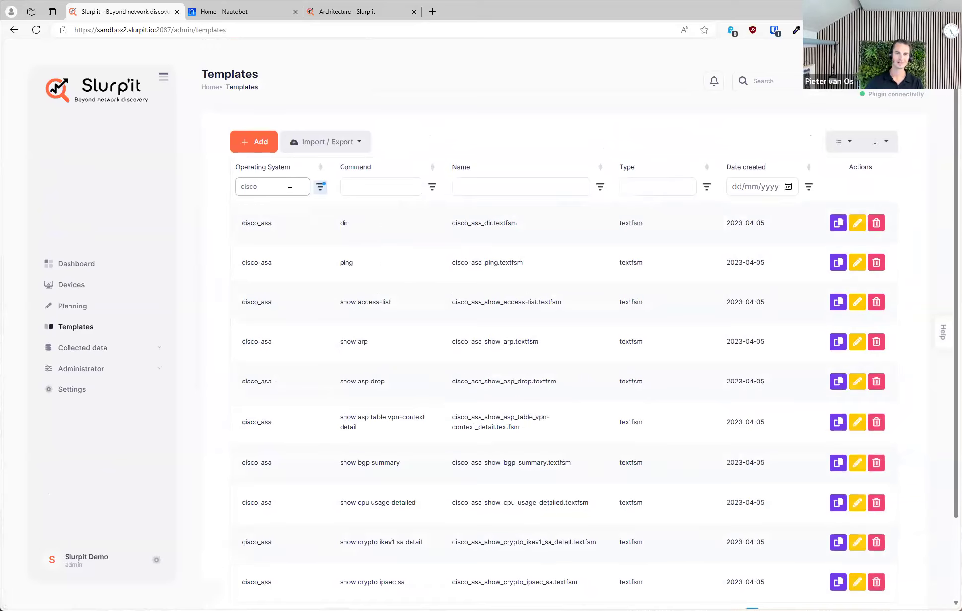
{"action": "type", "text": "_ios"}
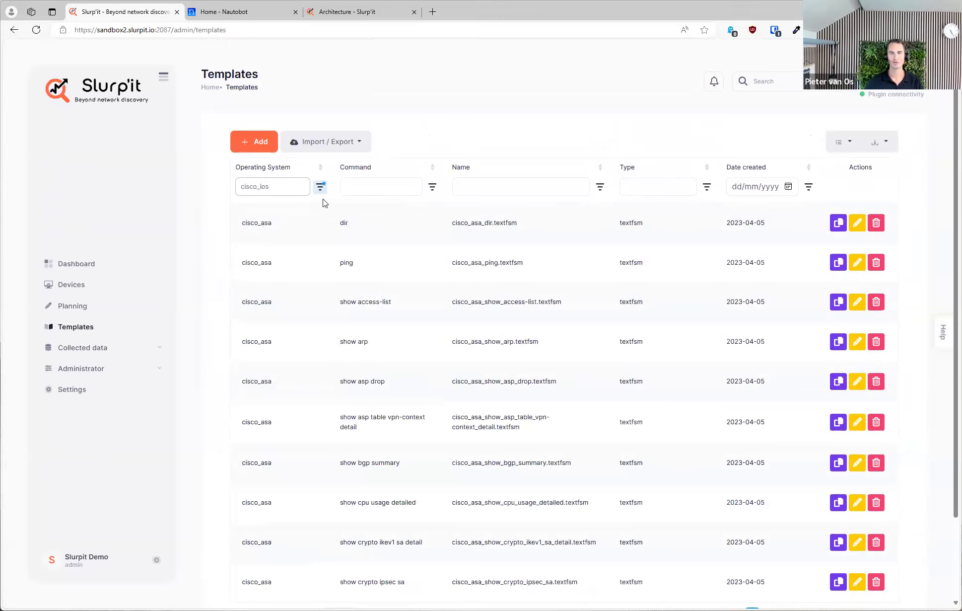
{"action": "left_click", "coordinate": [367, 186]}
{"action": "type", "text": "arp"}
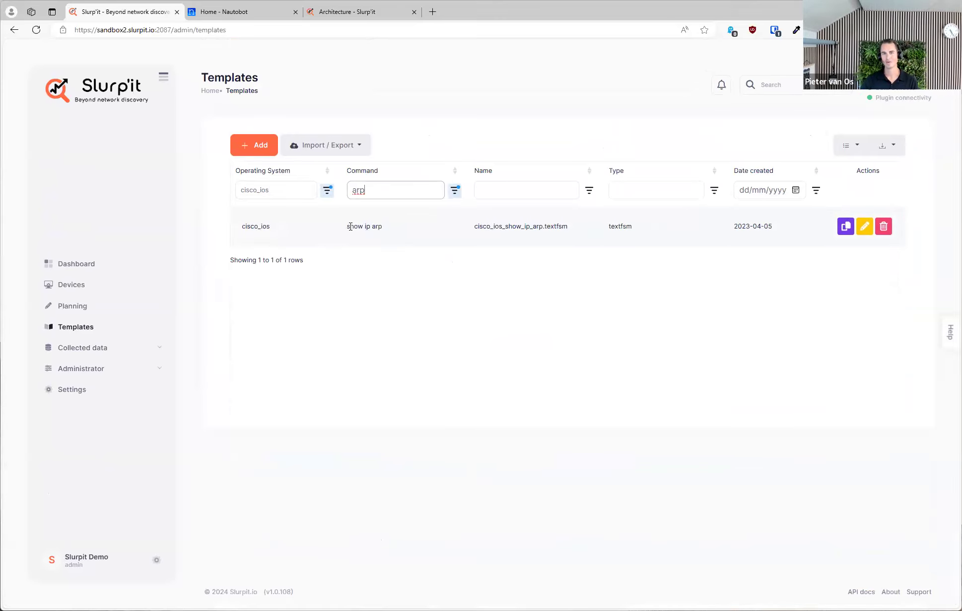
Open the cisco_ios show ip arp template for editing and validate its TextFSM code.
{"action": "left_click", "coordinate": [866, 229]}
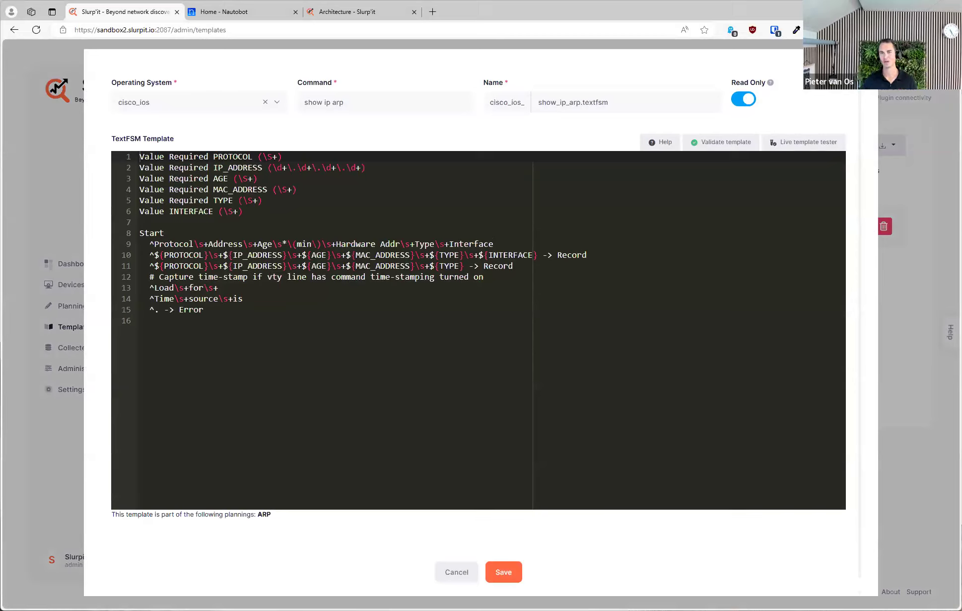
{"action": "left_click", "coordinate": [353, 200]}
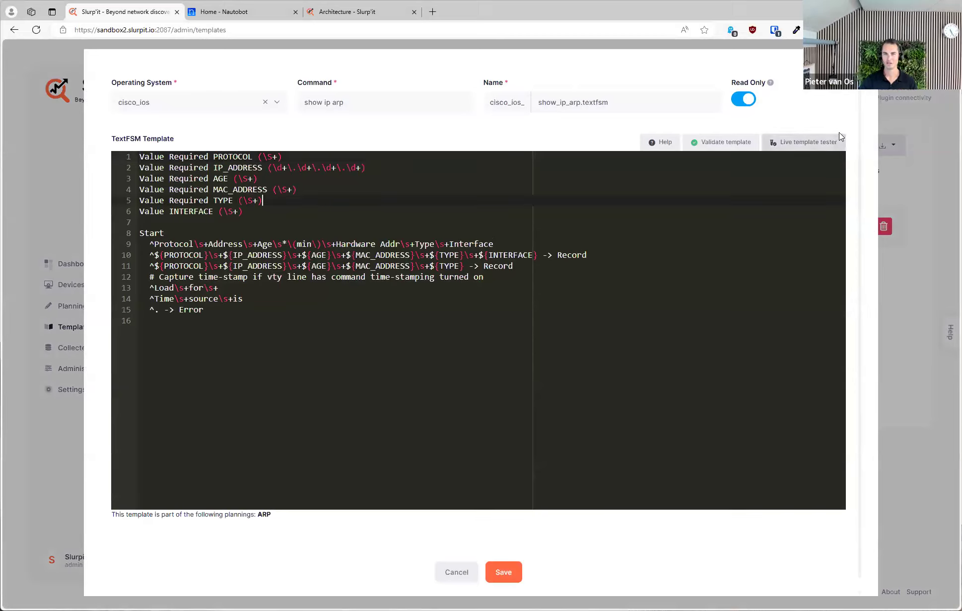
{"action": "left_click", "coordinate": [707, 145]}
Try validating the template with the stray text "zxczxc" after the MAC_ADDRESS value, and undo that text.
{"action": "left_click", "coordinate": [346, 188]}
{"action": "type", "text": "zxczxc"}
{"action": "left_click", "coordinate": [725, 144]}
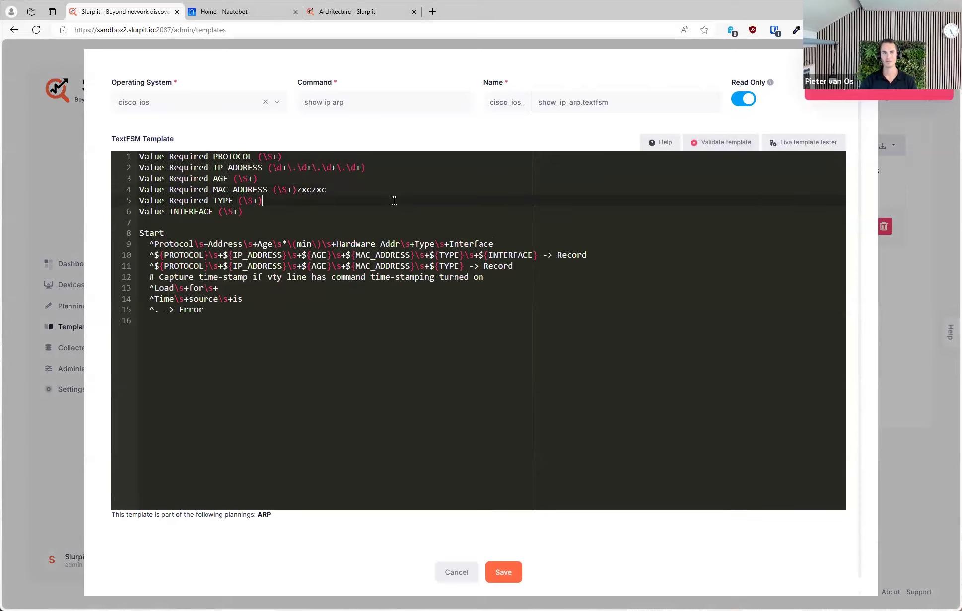
{"action": "key", "text": "ctrl+z"}
Revalidate the template, test it live against cisco_ios.nautobot.slurpit.io, and close it without saving.
{"action": "left_click", "coordinate": [809, 152]}
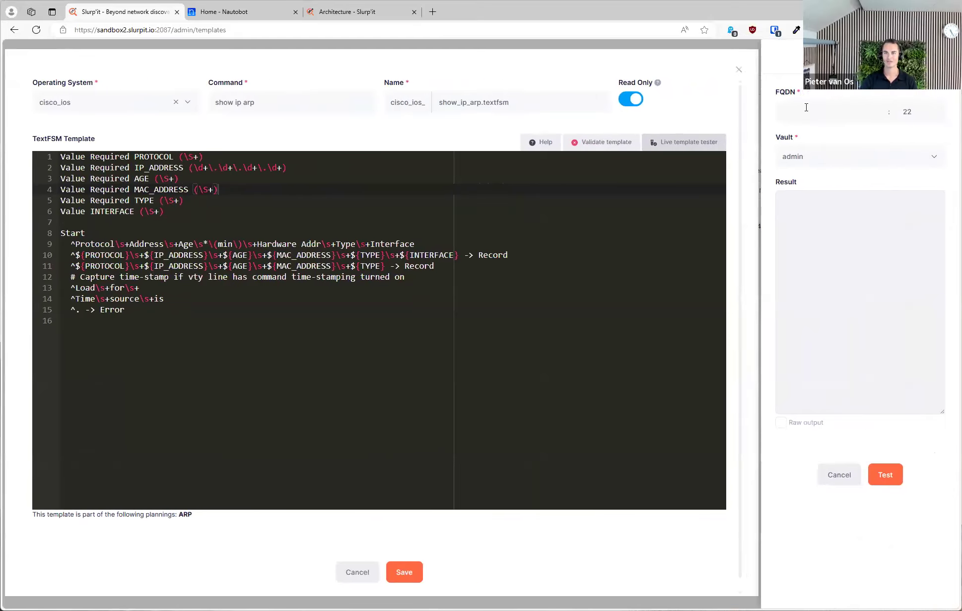
{"action": "type", "text": "cisco"}
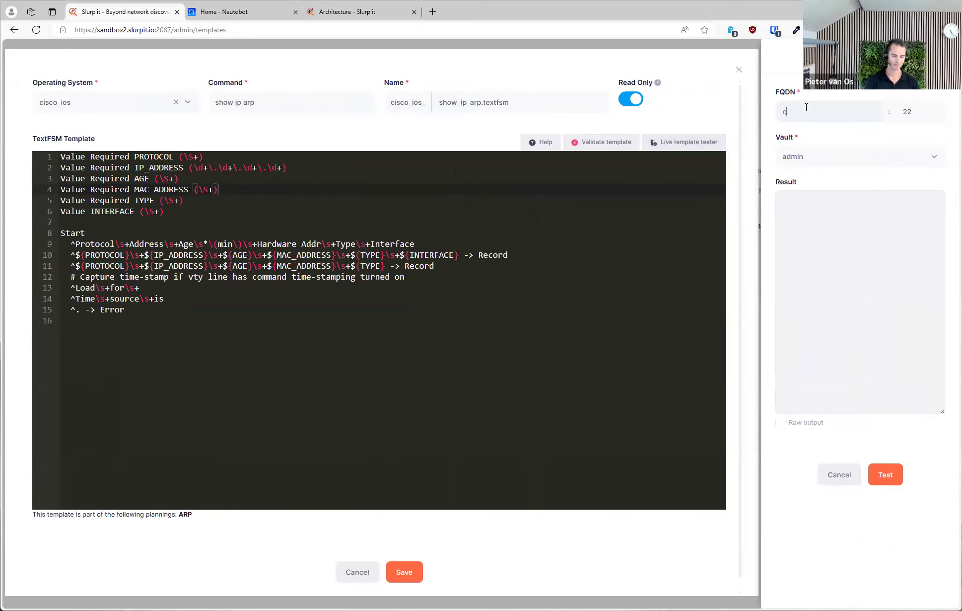
{"action": "left_click", "coordinate": [816, 135]}
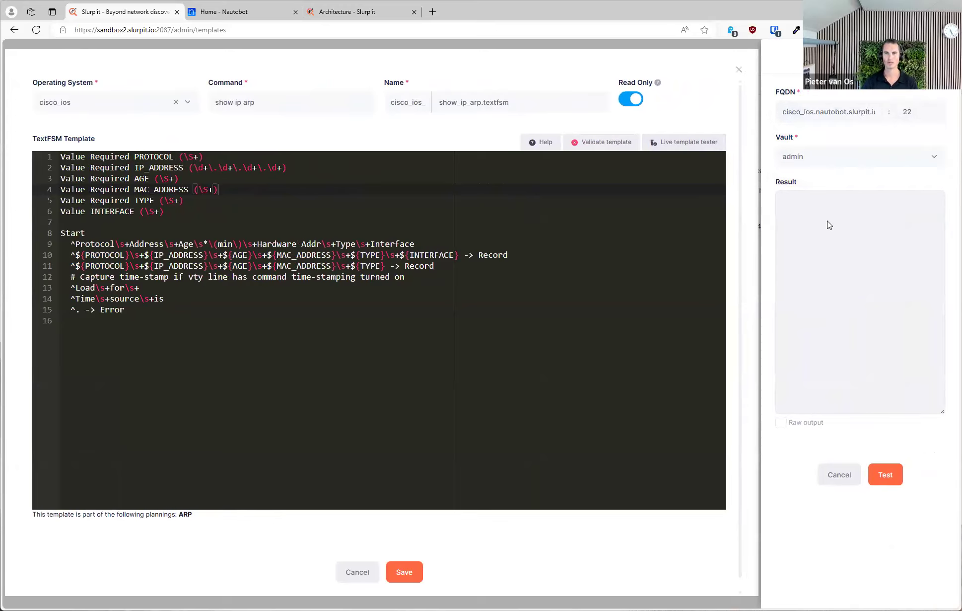
{"action": "left_click", "coordinate": [617, 148]}
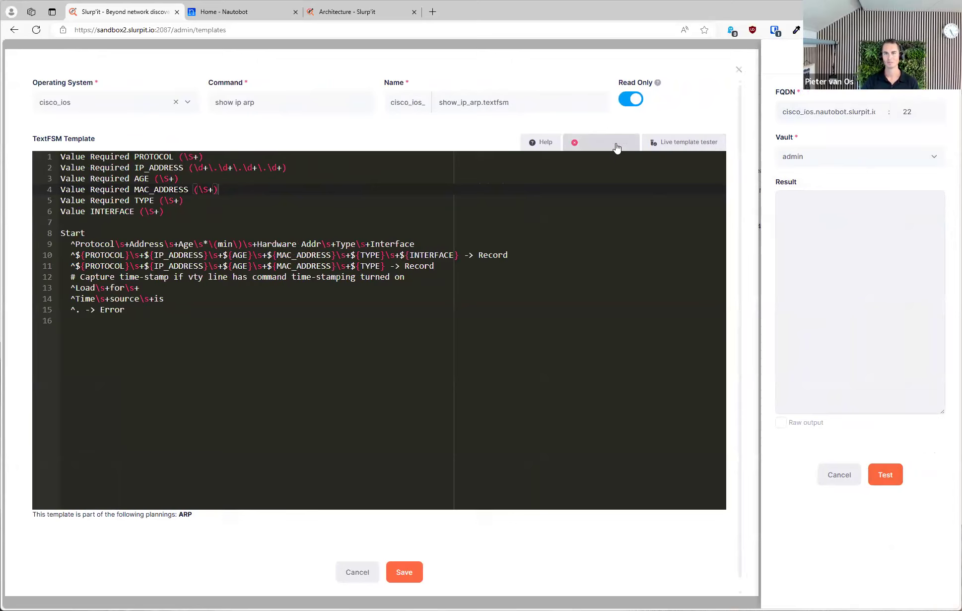
{"action": "left_click", "coordinate": [892, 478]}
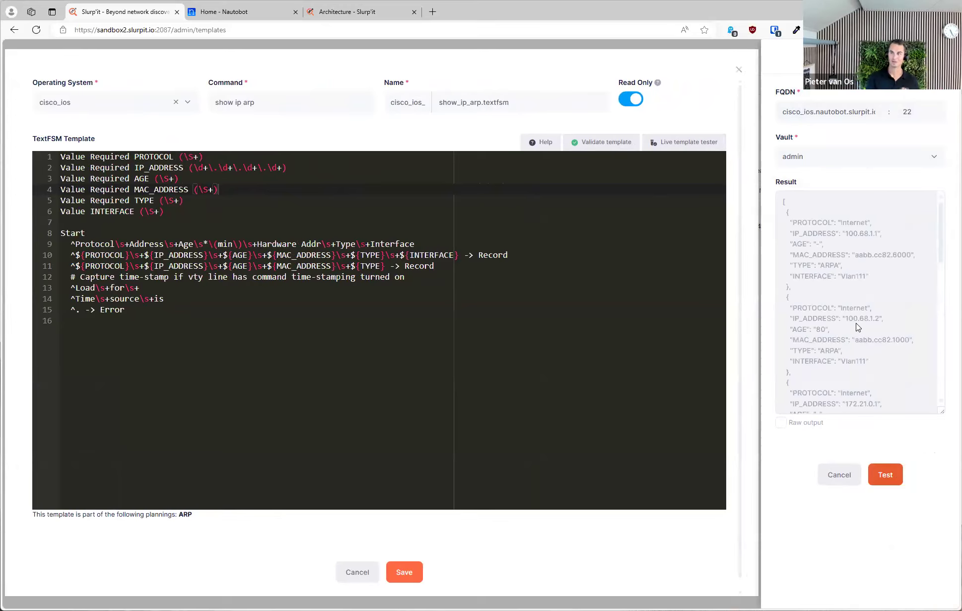
{"action": "left_click", "coordinate": [740, 70]}
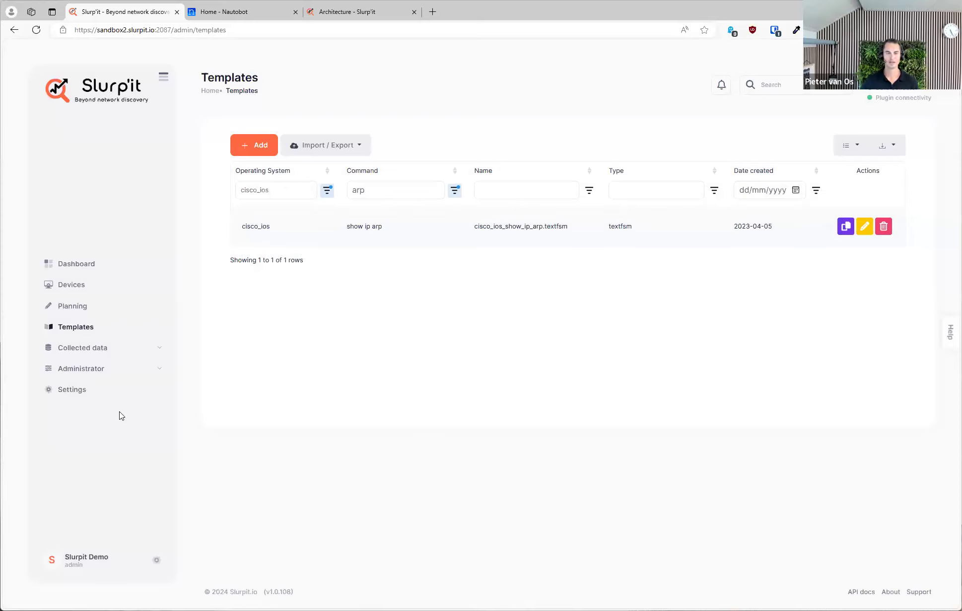
Examine the "Normalize mac addresses" data collector transform rule and cancel without saving.
{"action": "left_click", "coordinate": [119, 376]}
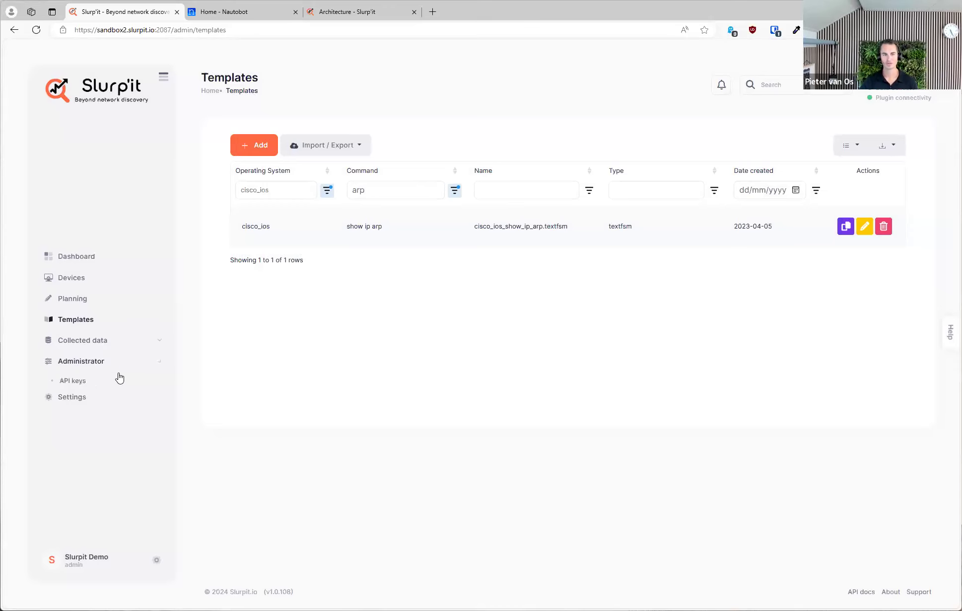
{"action": "left_click", "coordinate": [87, 365]}
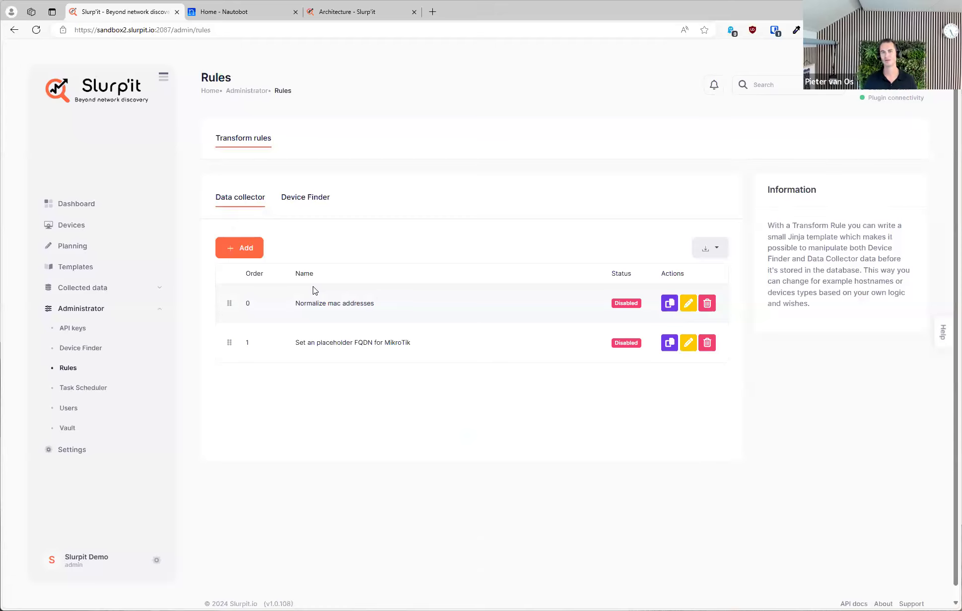
{"action": "left_click", "coordinate": [670, 307]}
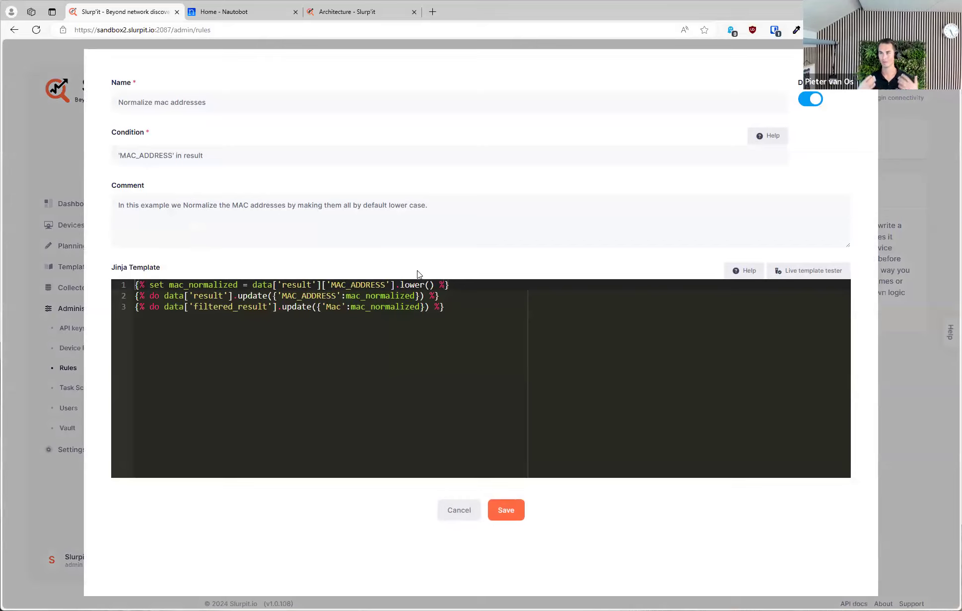
{"action": "left_click", "coordinate": [458, 510]}
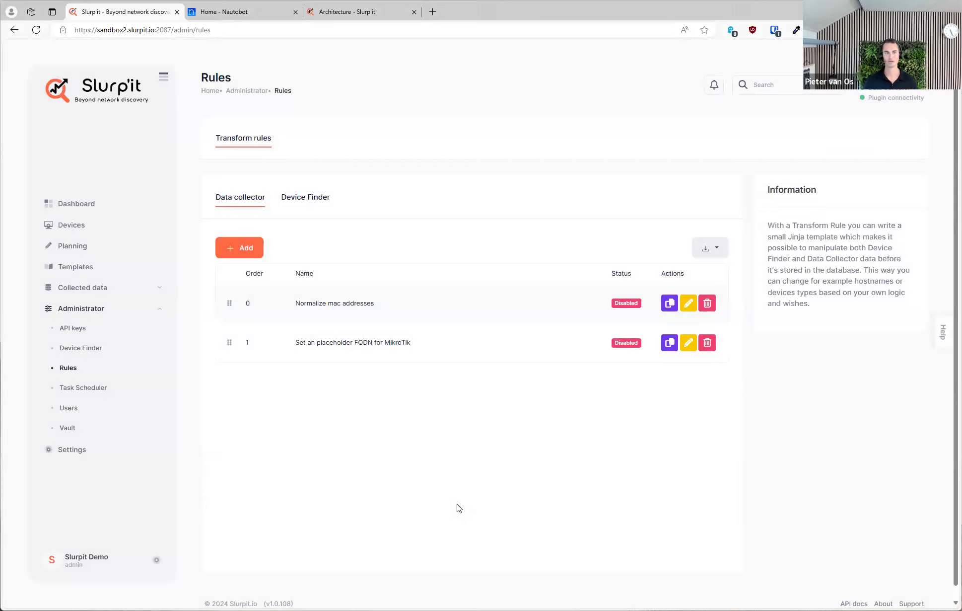
Examine the plugin settings for the Nautobot connection, including its URL and data to sync.
{"action": "left_click", "coordinate": [77, 452]}
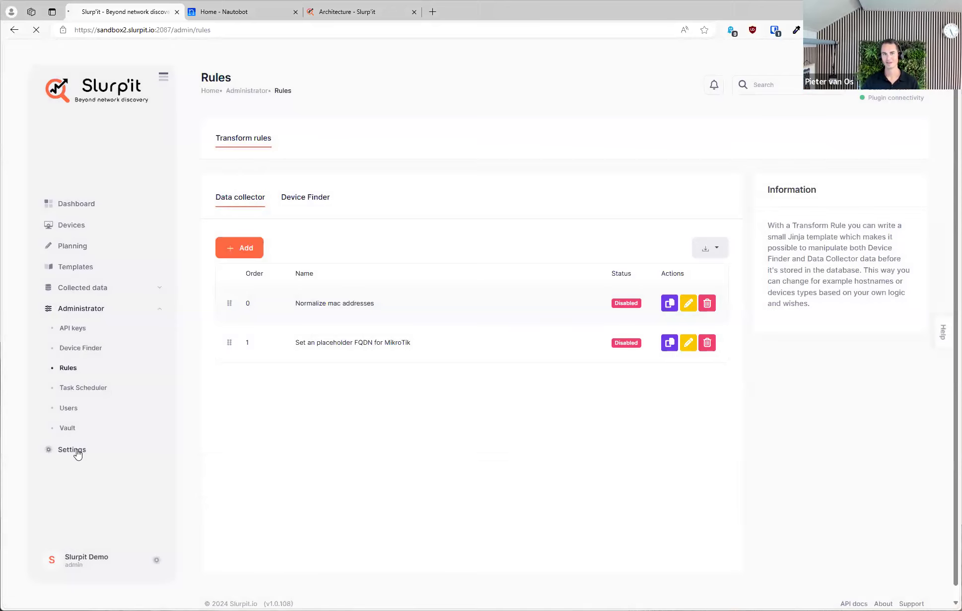
{"action": "left_click", "coordinate": [376, 142]}
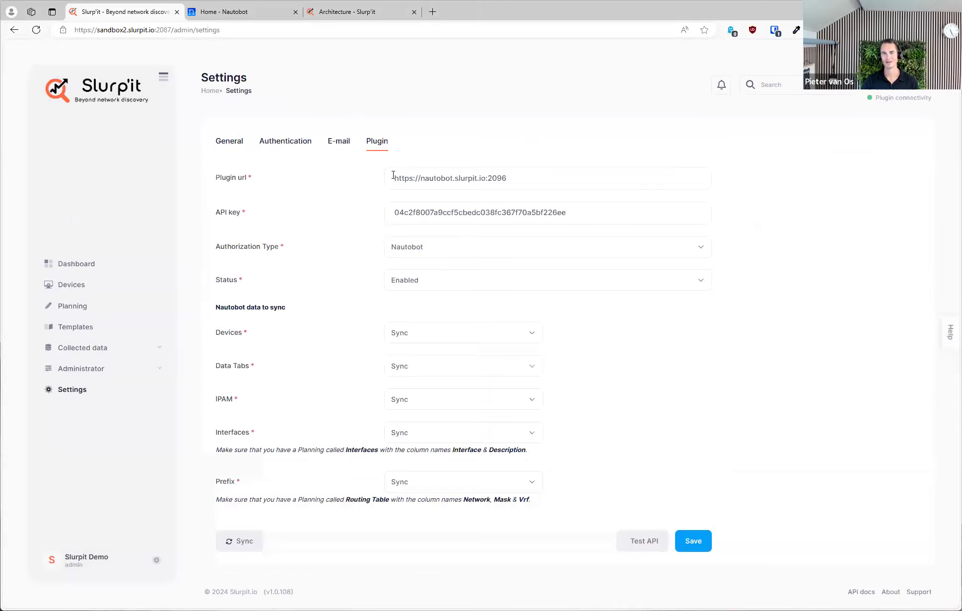
{"action": "double_click", "coordinate": [434, 177]}
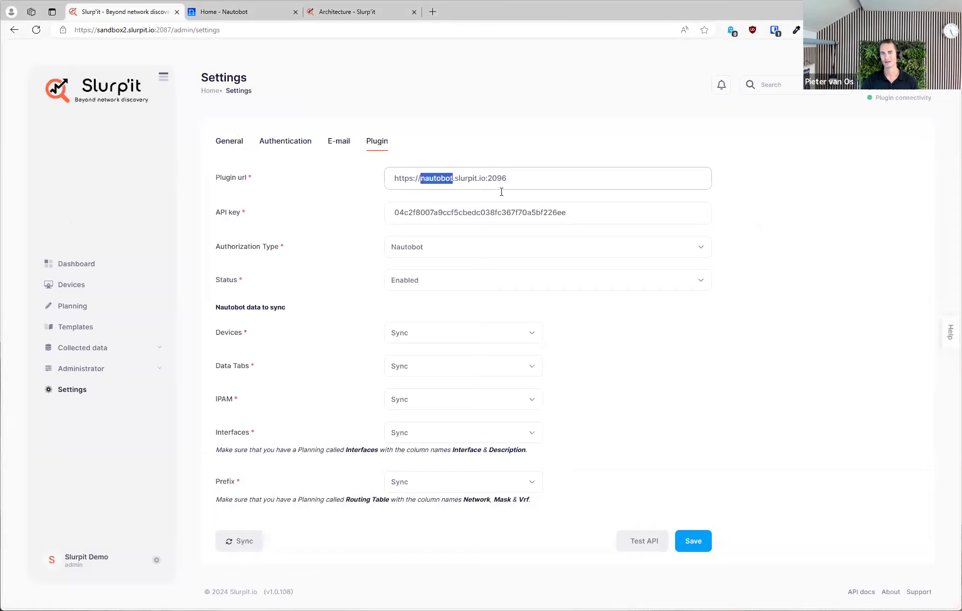
{"action": "mouse_move", "coordinate": [875, 97]}
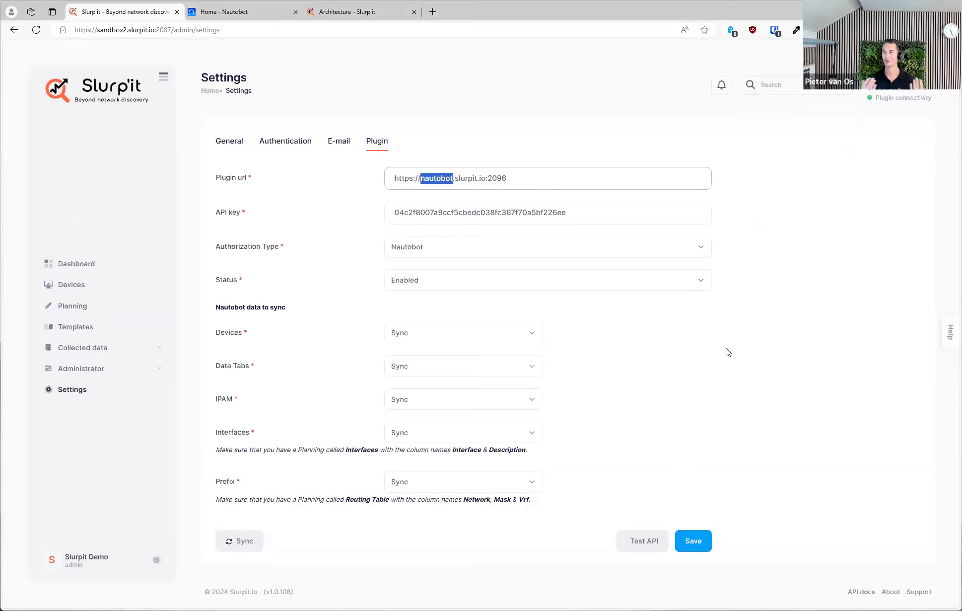
Switch to Nautobot, test the Slurp'it server connection in the plugin's settings, and review the plugin API calls.
{"action": "left_click", "coordinate": [209, 12]}
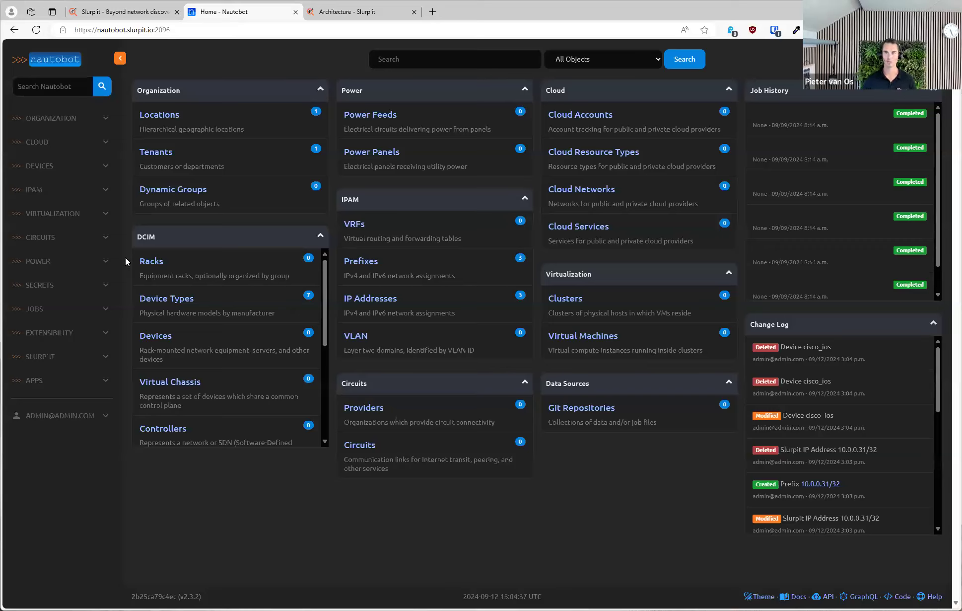
{"action": "left_click", "coordinate": [54, 359]}
{"action": "left_click", "coordinate": [44, 396]}
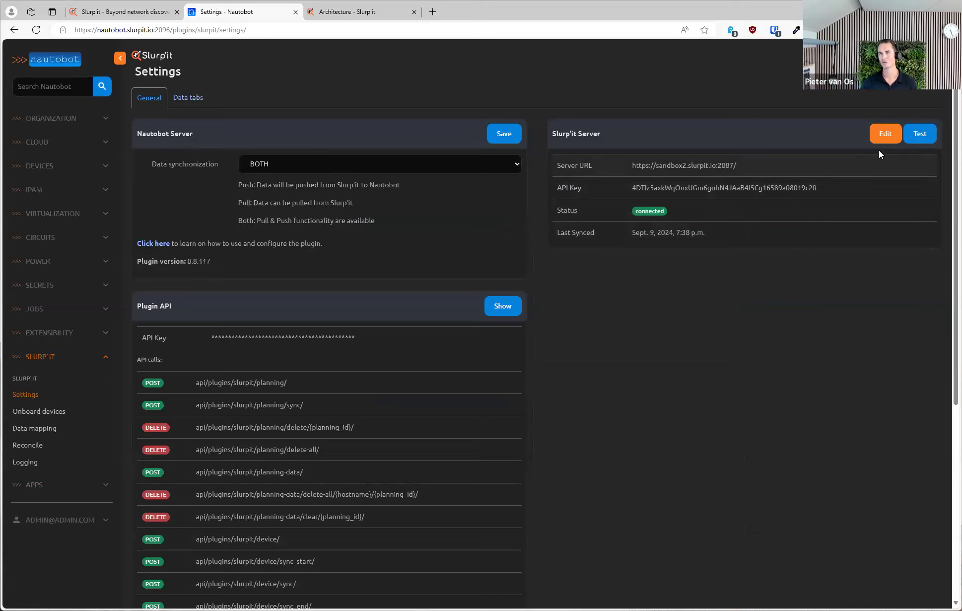
{"action": "left_click", "coordinate": [919, 135]}
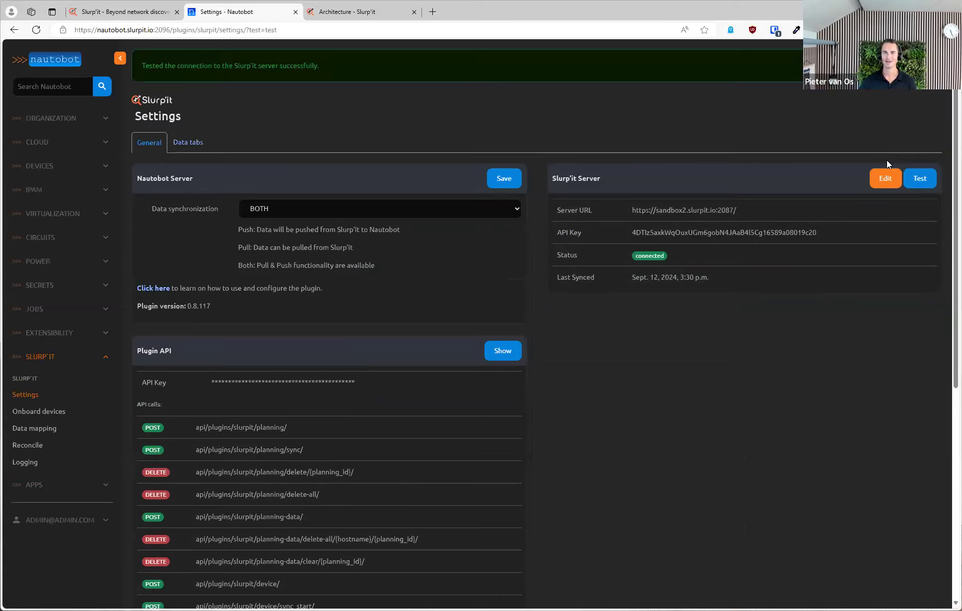
{"action": "scroll", "coordinate": [477, 275], "scroll_direction": "down", "scroll_amount": 2}
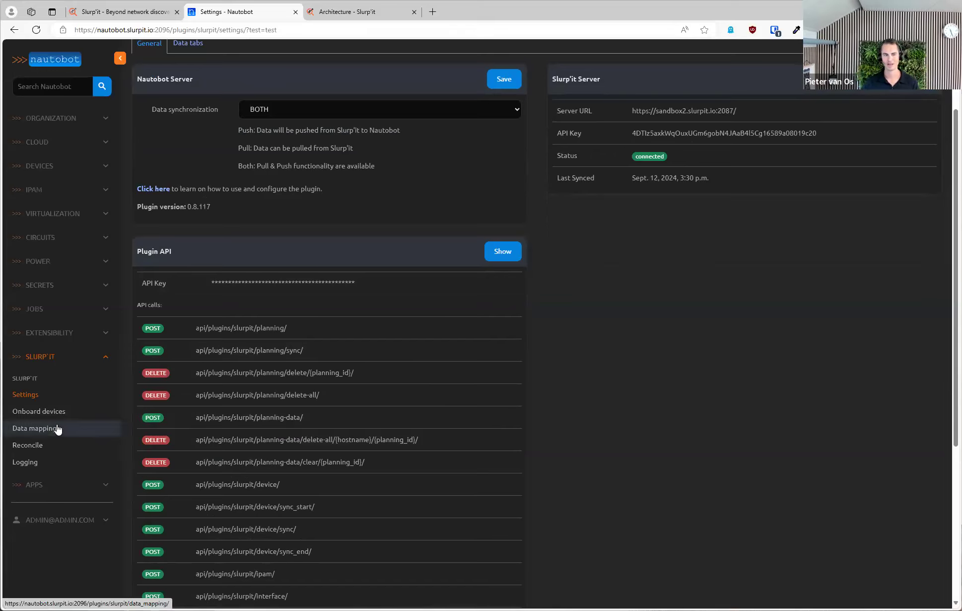
Onboard the discovered cisco_ios device into Nautobot with location Slurp'it and role Administrative.
{"action": "left_click", "coordinate": [48, 412]}
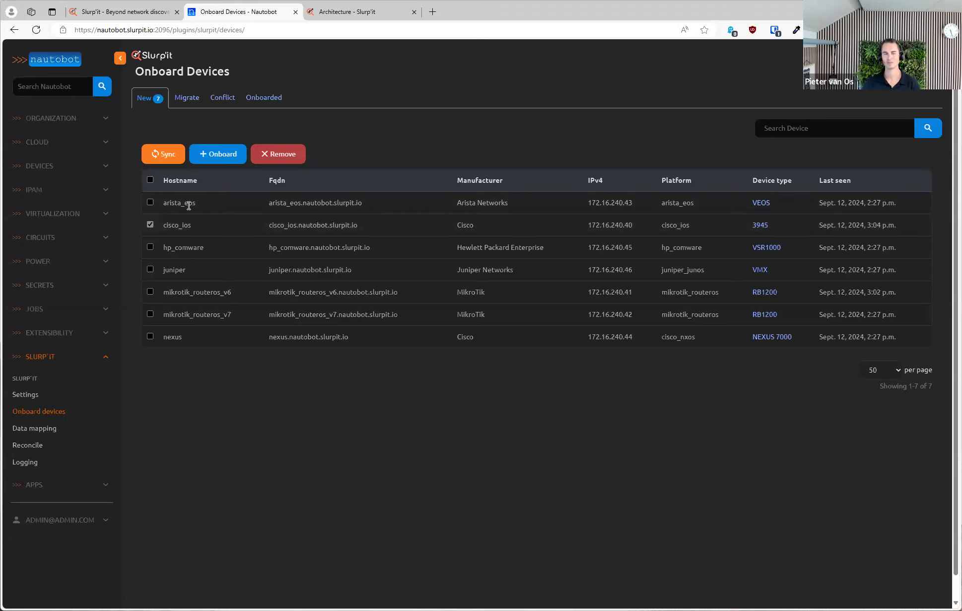
{"action": "left_click", "coordinate": [221, 154]}
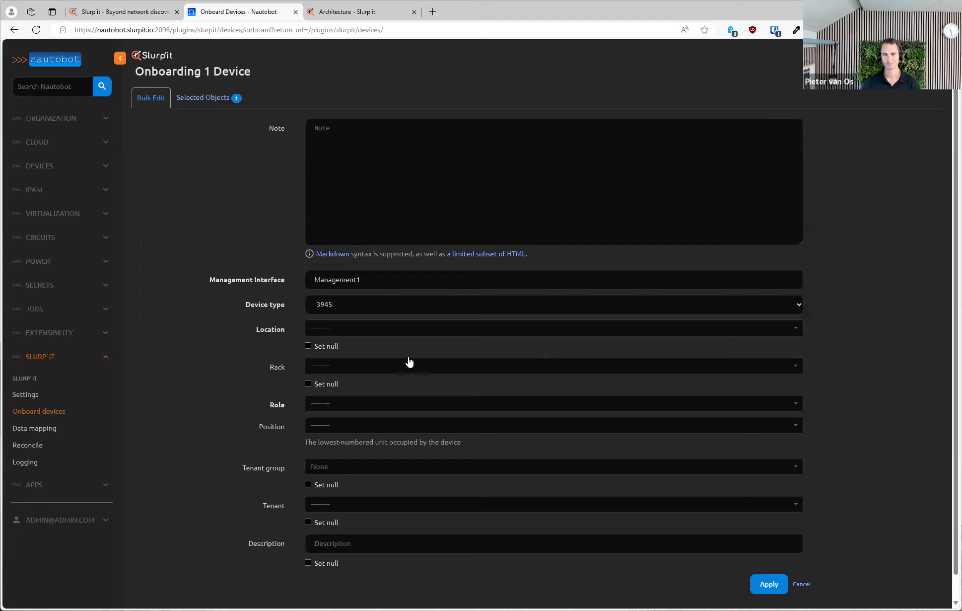
{"action": "left_click", "coordinate": [330, 329]}
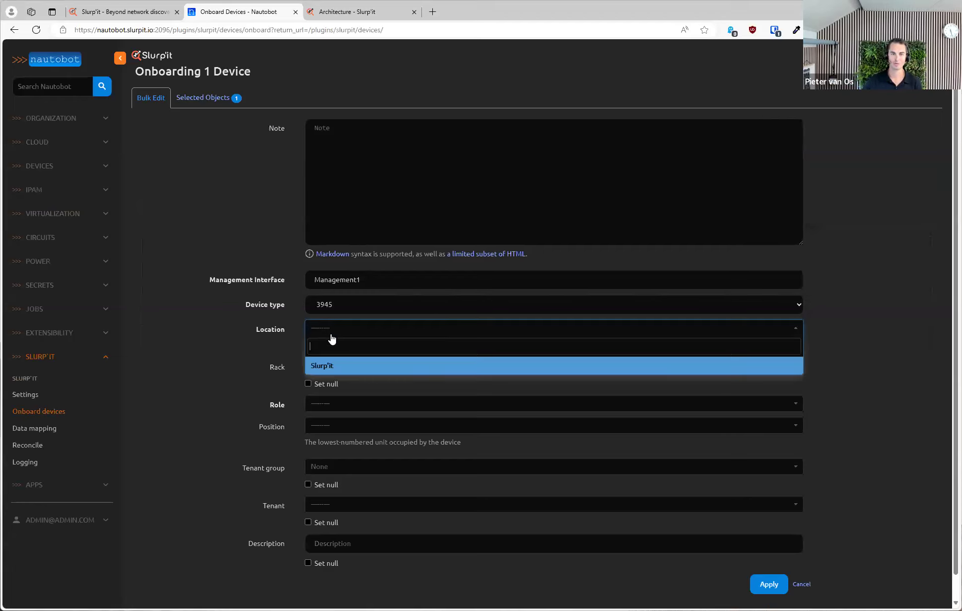
{"action": "left_click", "coordinate": [332, 368]}
{"action": "left_click", "coordinate": [336, 408]}
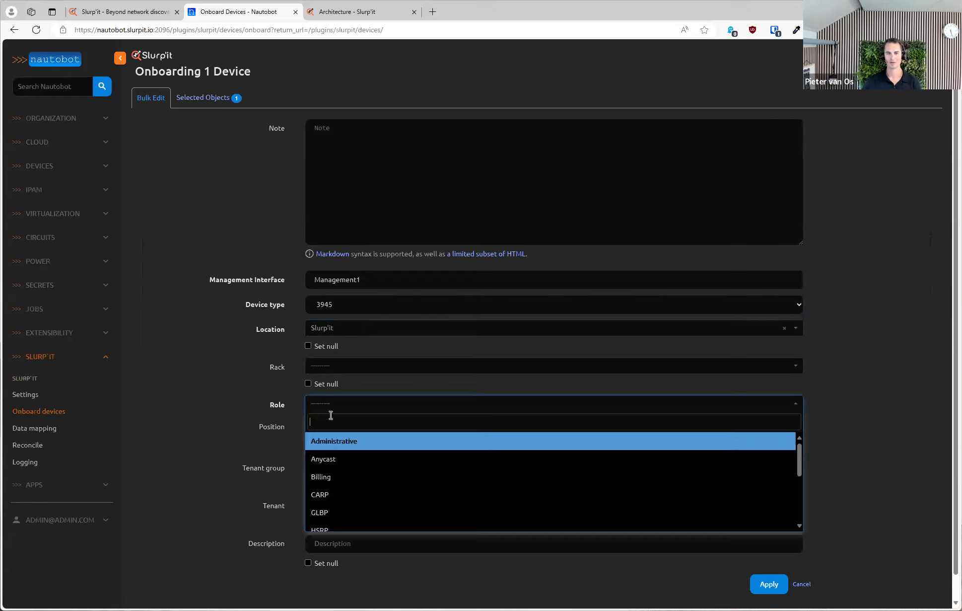
{"action": "left_click", "coordinate": [327, 441]}
{"action": "scroll", "coordinate": [856, 477], "scroll_direction": "down", "scroll_amount": 1}
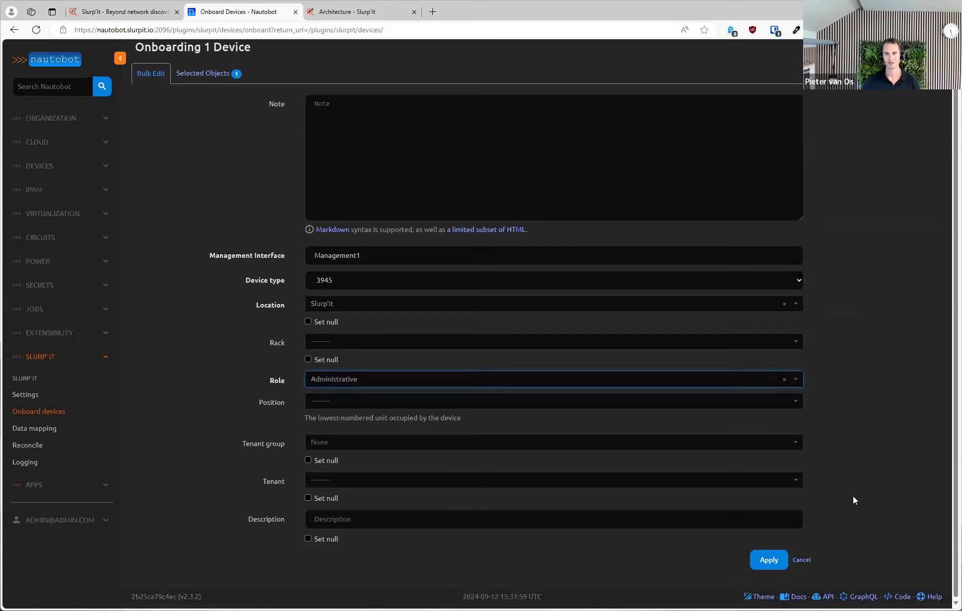
{"action": "left_click", "coordinate": [767, 558]}
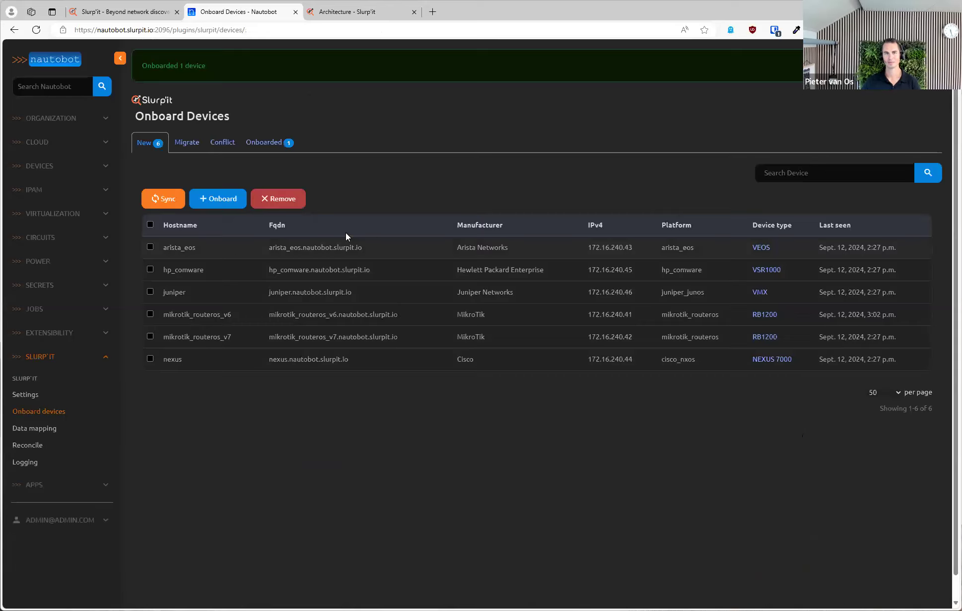
{"action": "left_click", "coordinate": [269, 149]}
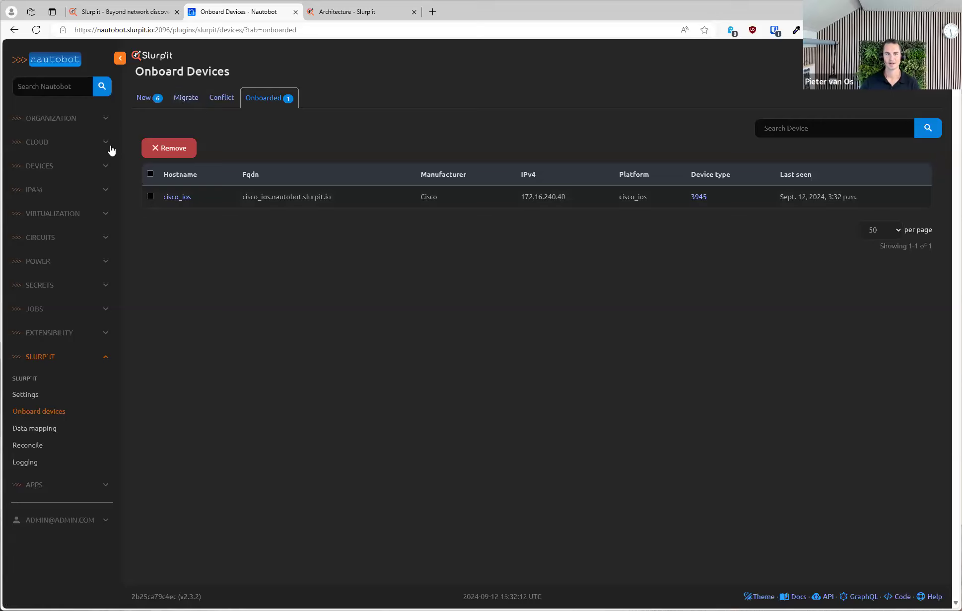
{"action": "left_click", "coordinate": [58, 166]}
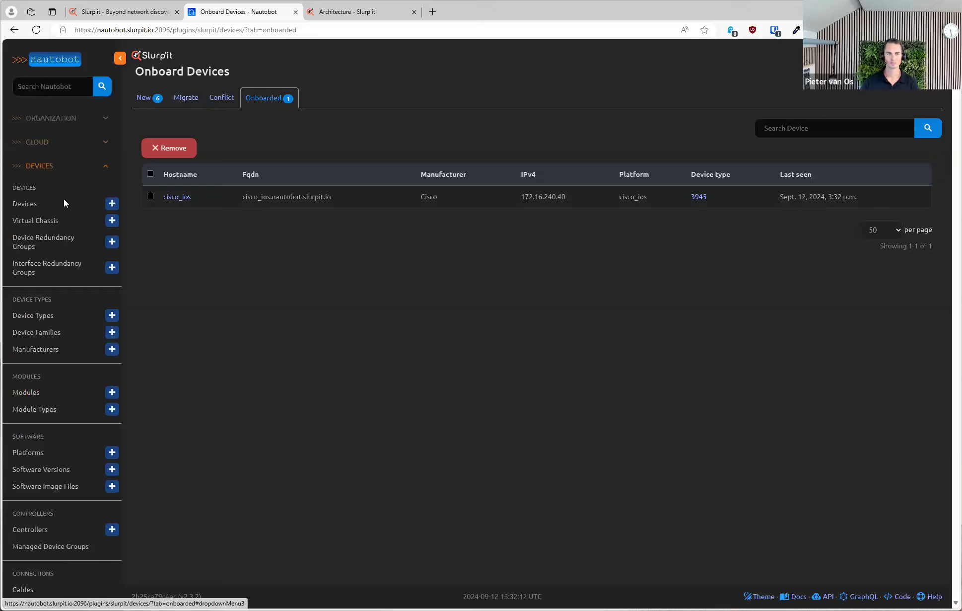
{"action": "left_click", "coordinate": [42, 456]}
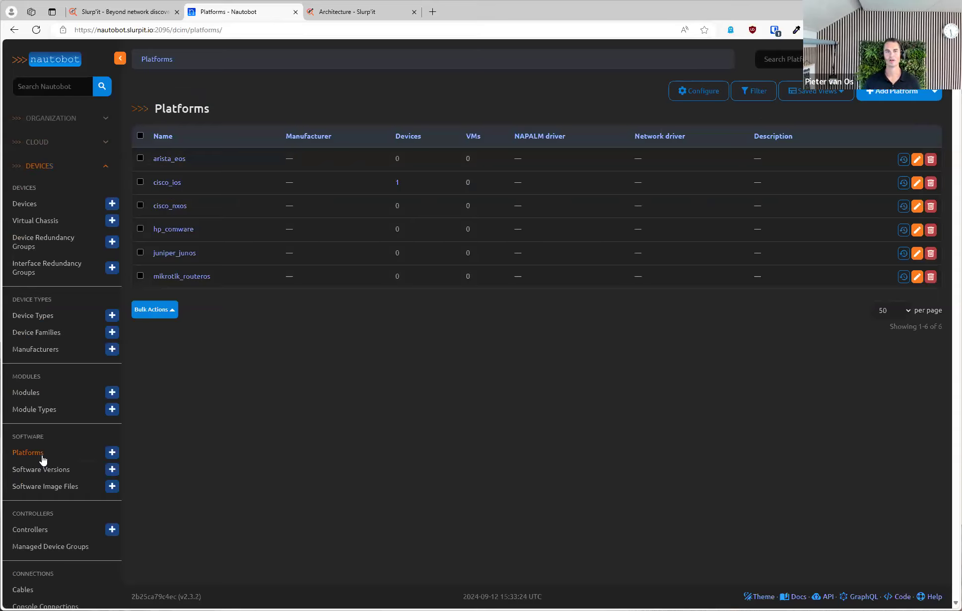
{"action": "left_click", "coordinate": [23, 204]}
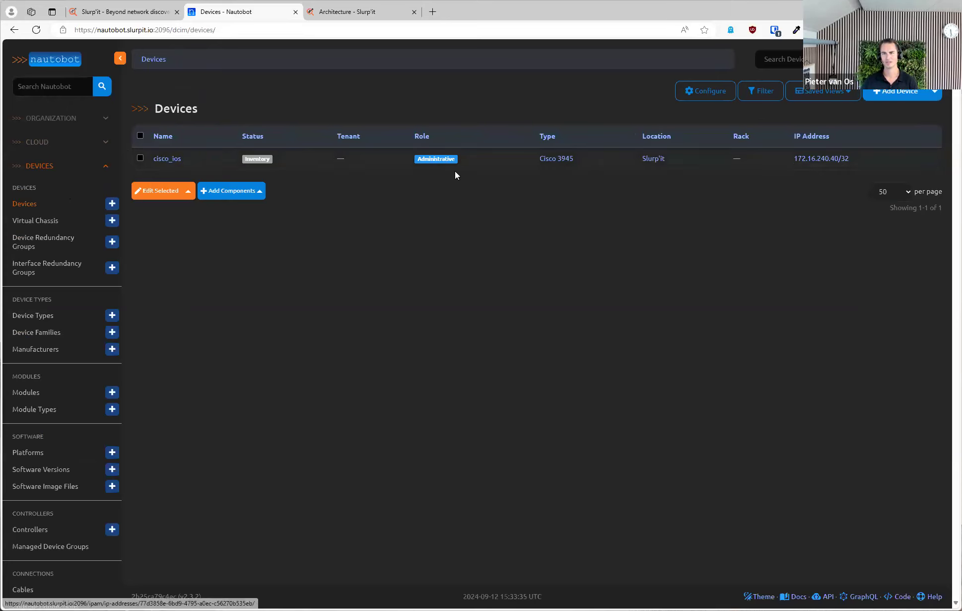
Display the Interfaces planning results in the Slurpit data of the cisco_ios device.
{"action": "left_click", "coordinate": [169, 159]}
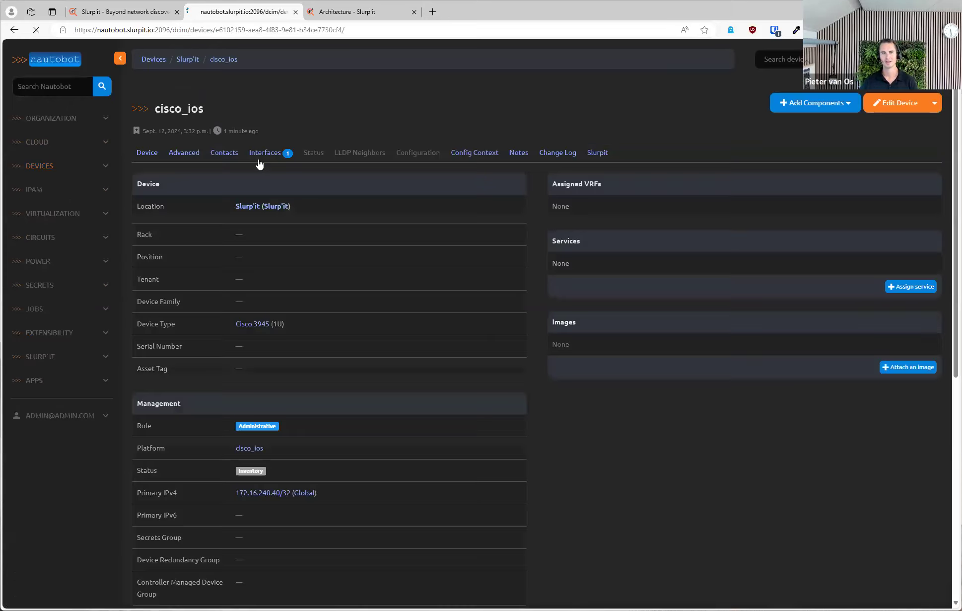
{"action": "left_click", "coordinate": [599, 154]}
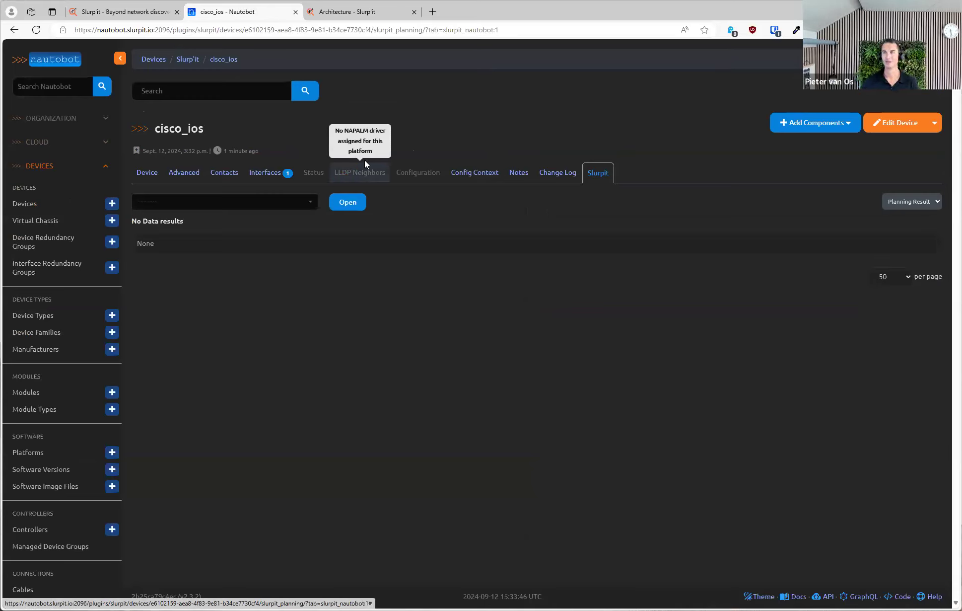
{"action": "left_click", "coordinate": [250, 205]}
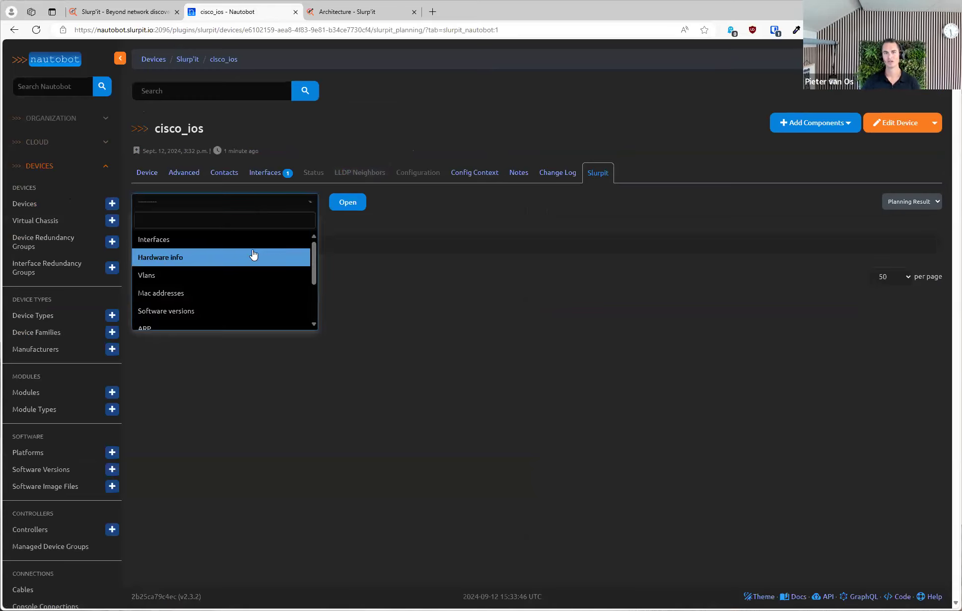
{"action": "left_click", "coordinate": [227, 243]}
{"action": "left_click", "coordinate": [344, 203]}
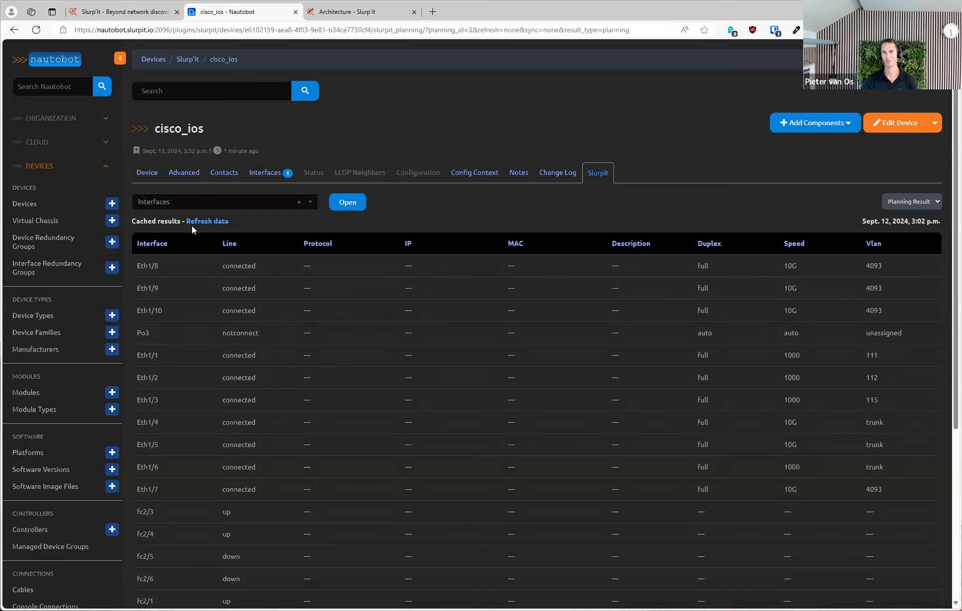
Display the ARP planning results in the Slurpit data of the cisco_ios device.
{"action": "left_click", "coordinate": [206, 202]}
{"action": "scroll", "coordinate": [198, 282], "scroll_direction": "down", "scroll_amount": 3}
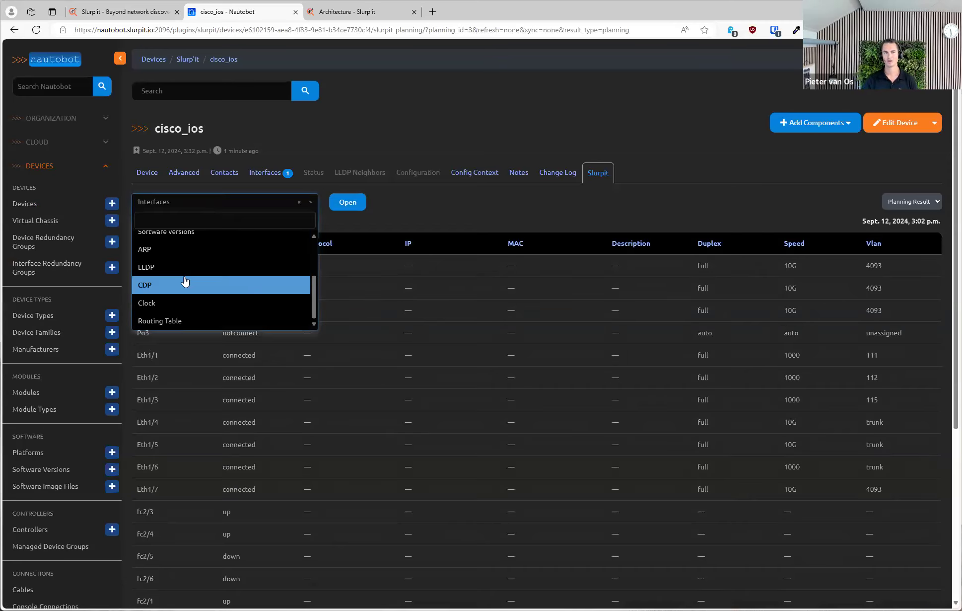
{"action": "left_click", "coordinate": [178, 249]}
{"action": "left_click", "coordinate": [348, 201]}
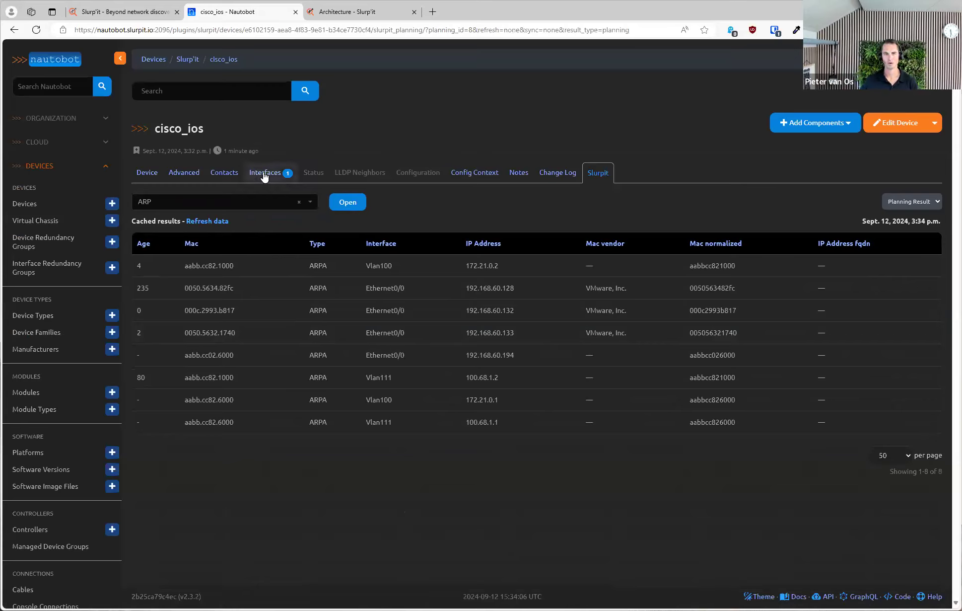
Expand the Slurp'it section of Nautobot's navigation to list the plugin's pages.
{"action": "scroll", "coordinate": [78, 442], "scroll_direction": "down", "scroll_amount": 1}
{"action": "scroll", "coordinate": [79, 442], "scroll_direction": "down", "scroll_amount": 3}
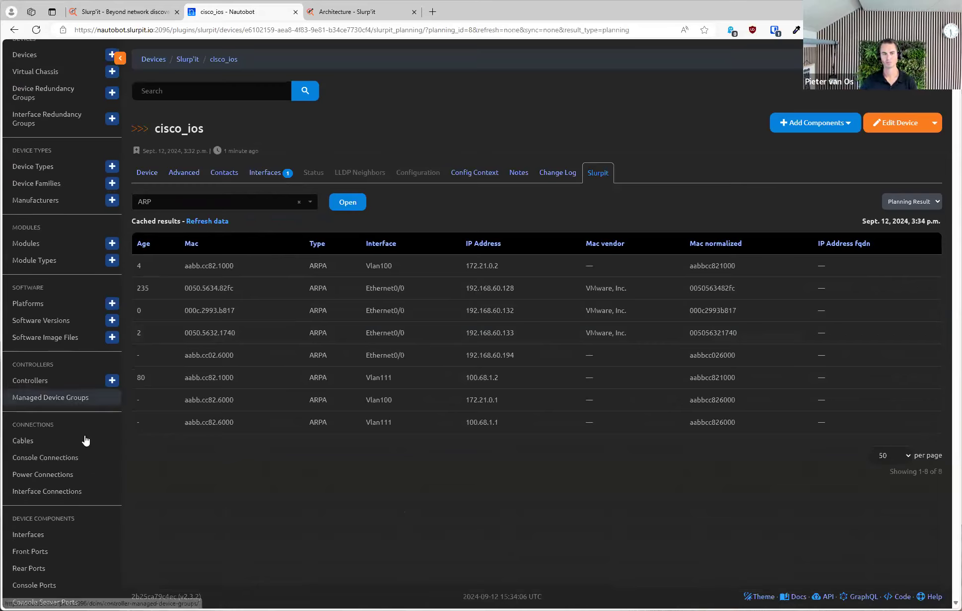
{"action": "scroll", "coordinate": [64, 534], "scroll_direction": "down", "scroll_amount": 7}
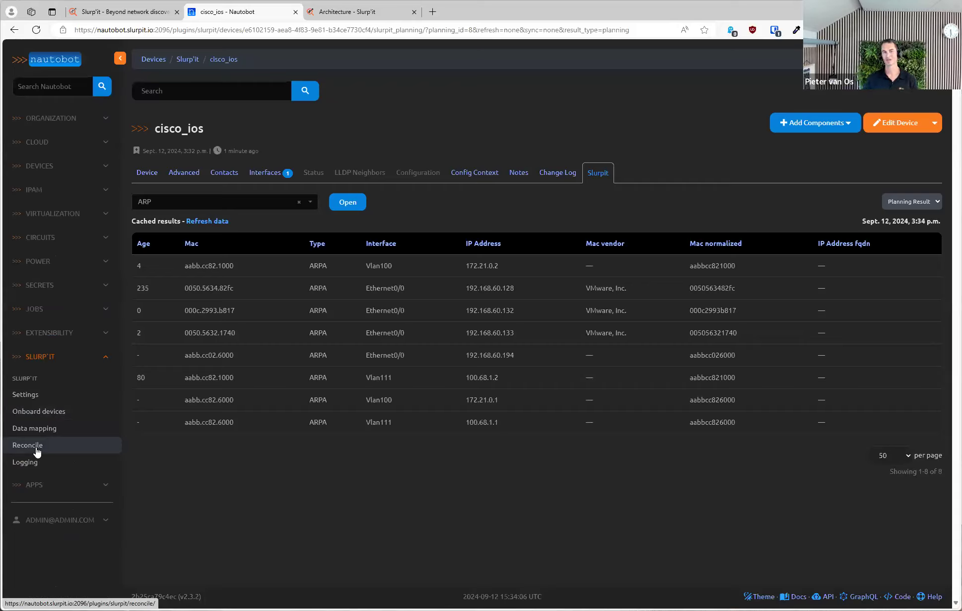
{"action": "left_click", "coordinate": [233, 206]}
{"action": "scroll", "coordinate": [247, 287], "scroll_direction": "down", "scroll_amount": 3}
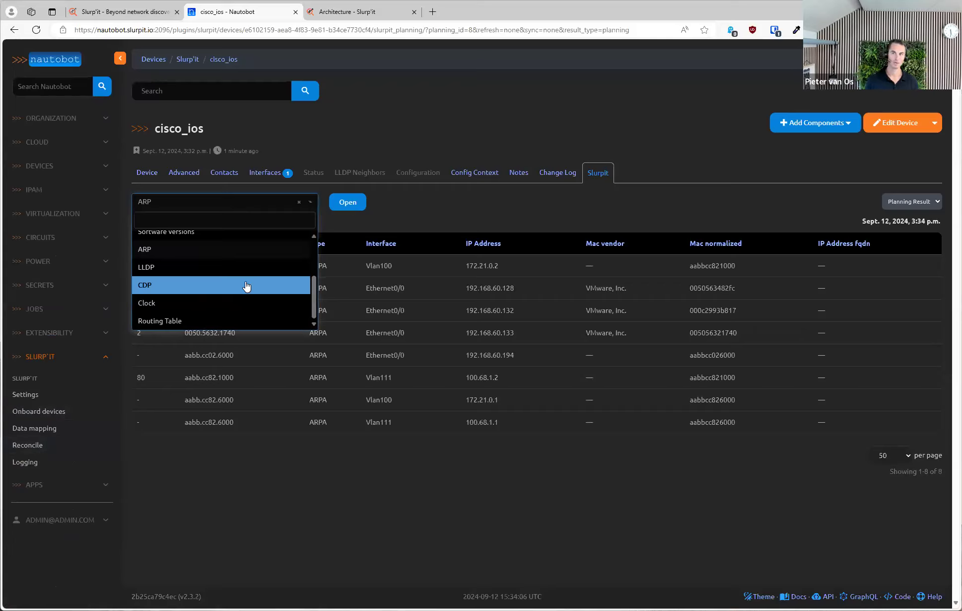
{"action": "left_click", "coordinate": [237, 442]}
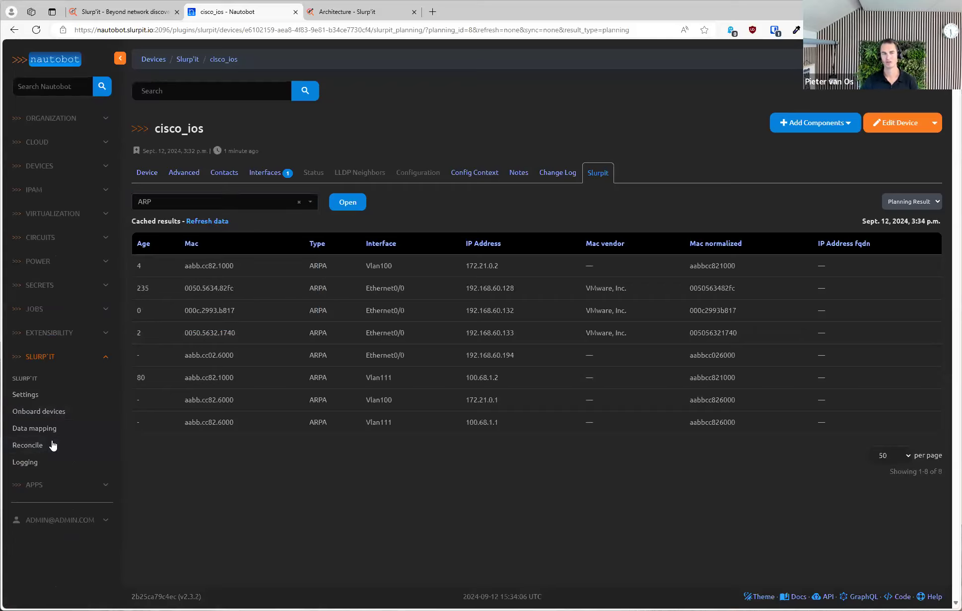
Open the Slurp'it to Nautobot data mapping and enter "by slurpit" as the default IPAM description.
{"action": "left_click", "coordinate": [54, 432]}
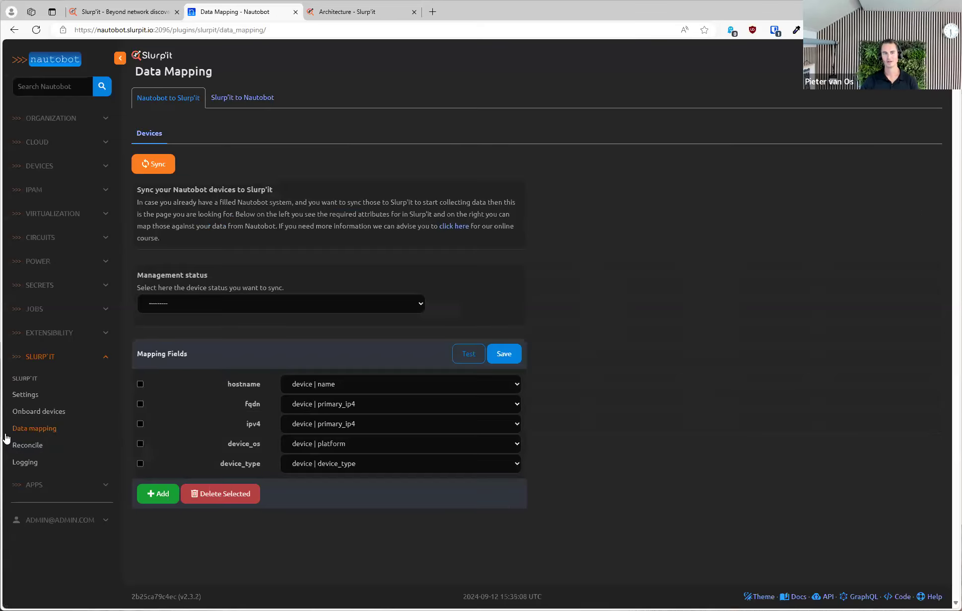
{"action": "left_click", "coordinate": [251, 104]}
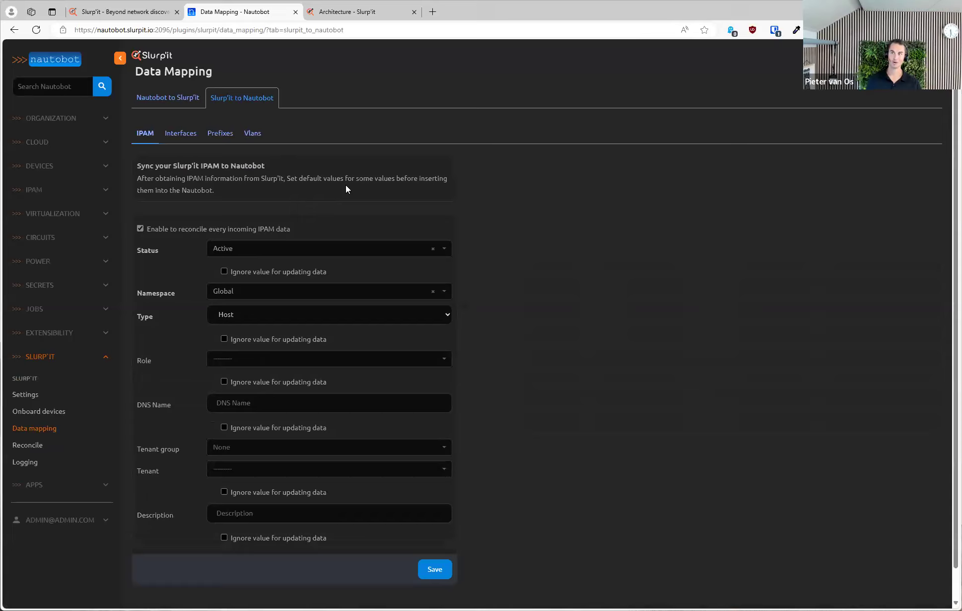
{"action": "left_click", "coordinate": [353, 525]}
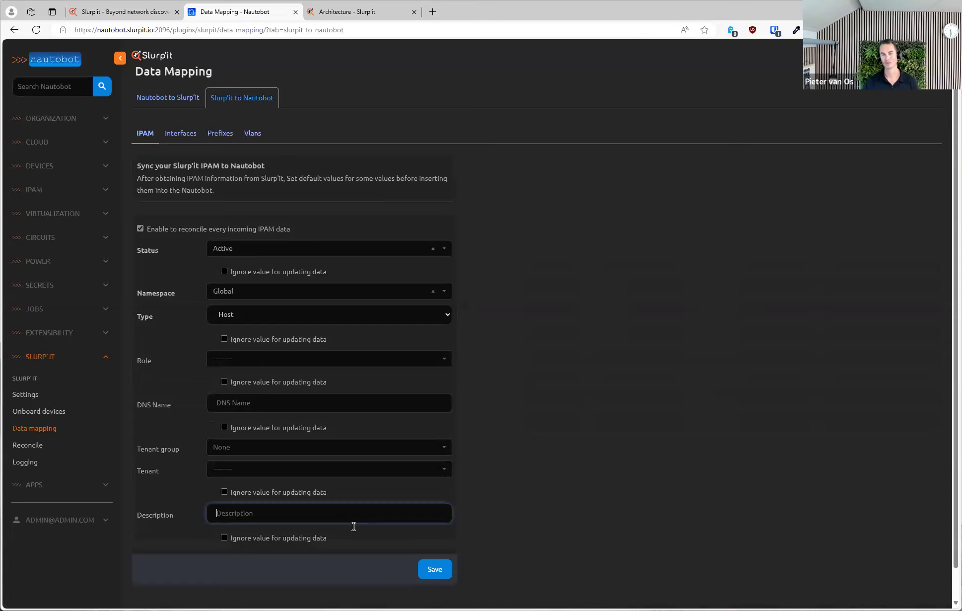
{"action": "type", "text": "by sk"}
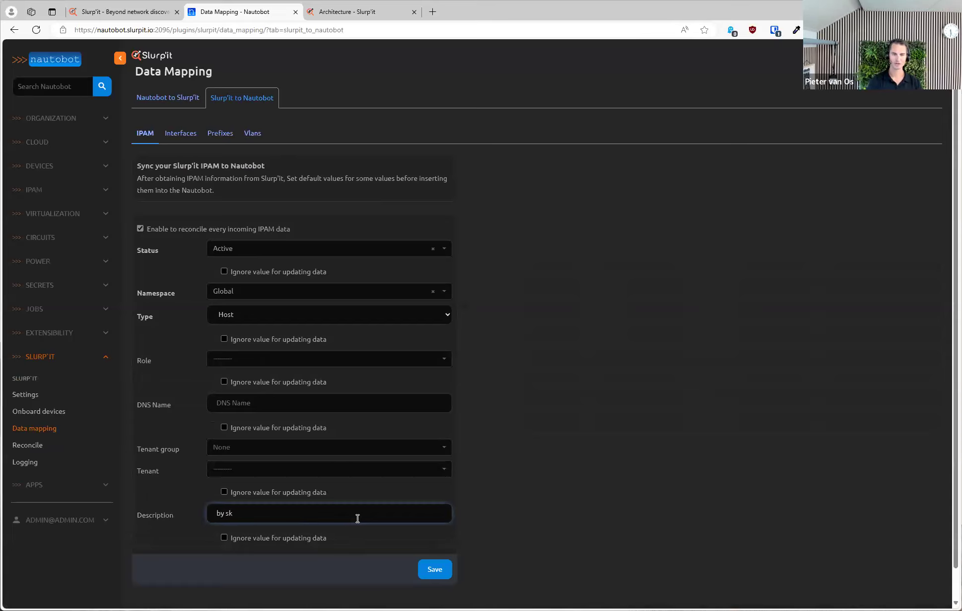
{"action": "key", "text": "BackSpace"}
{"action": "type", "text": "lurpit"}
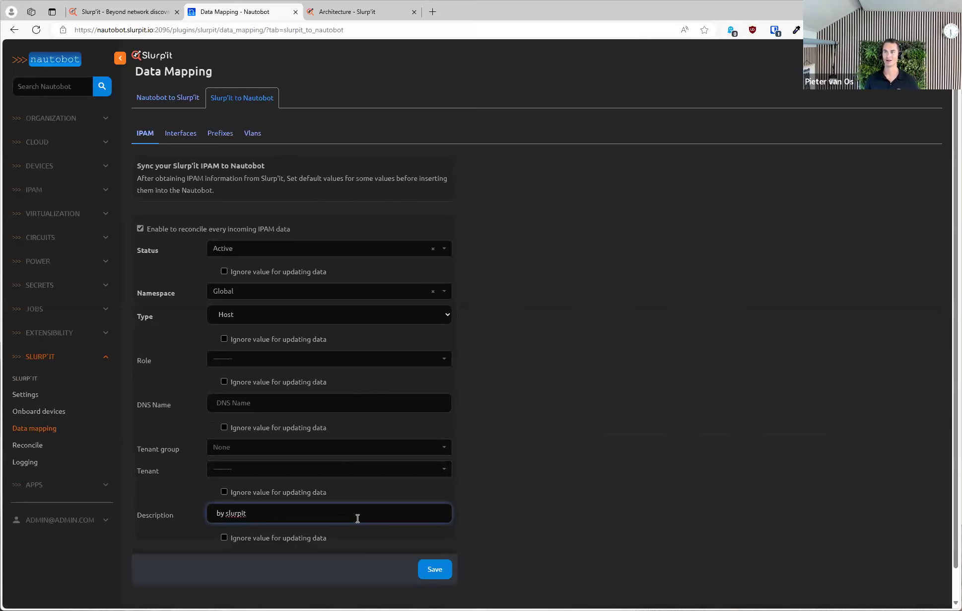
{"action": "left_click", "coordinate": [264, 232]}
{"action": "left_click_drag", "start_coordinate": [291, 229], "coordinate": [147, 227]}
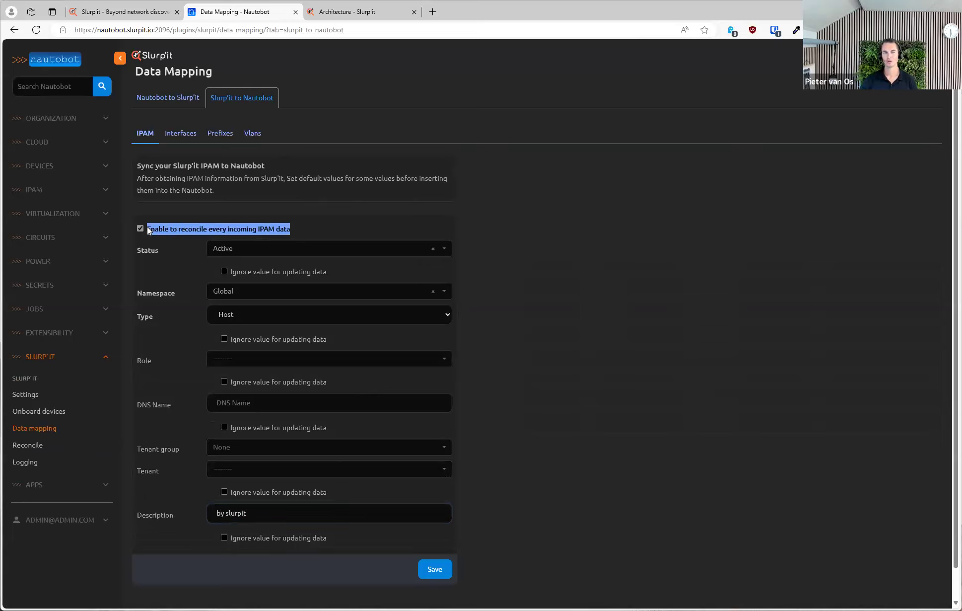